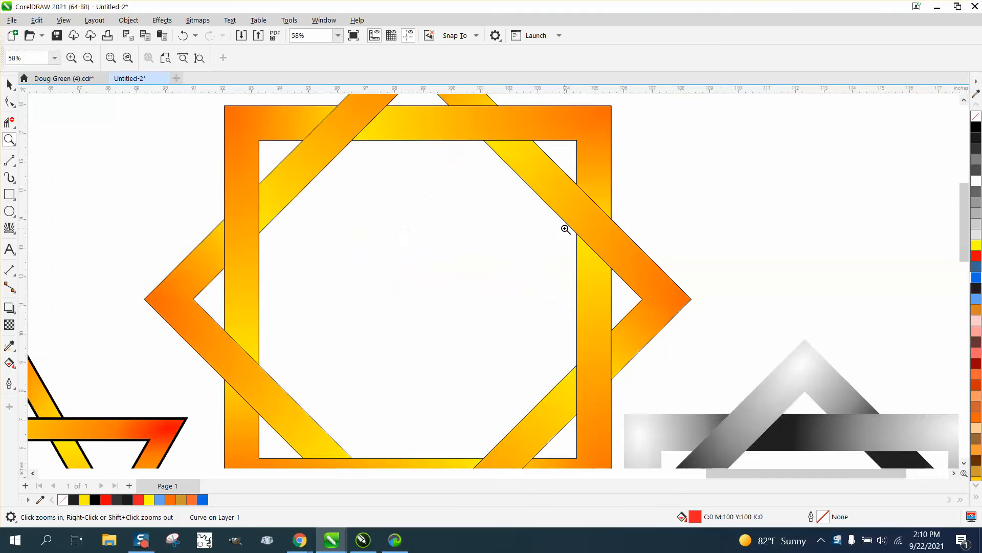
Examine the finished interlaced star designs and the red, yellow and blue woven squares at close range
scroll(566, 244, "down", 5)
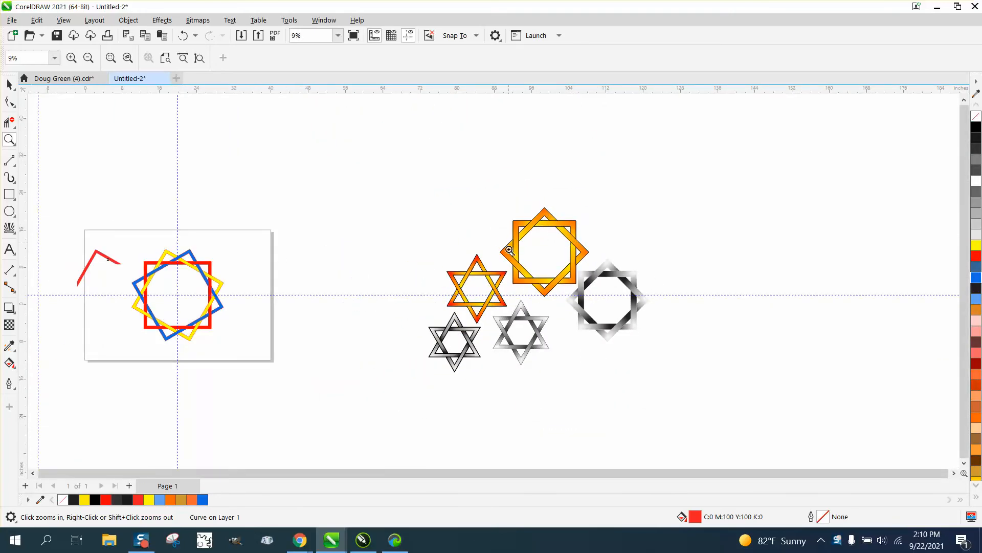
left_click_drag(130, 232, 265, 337)
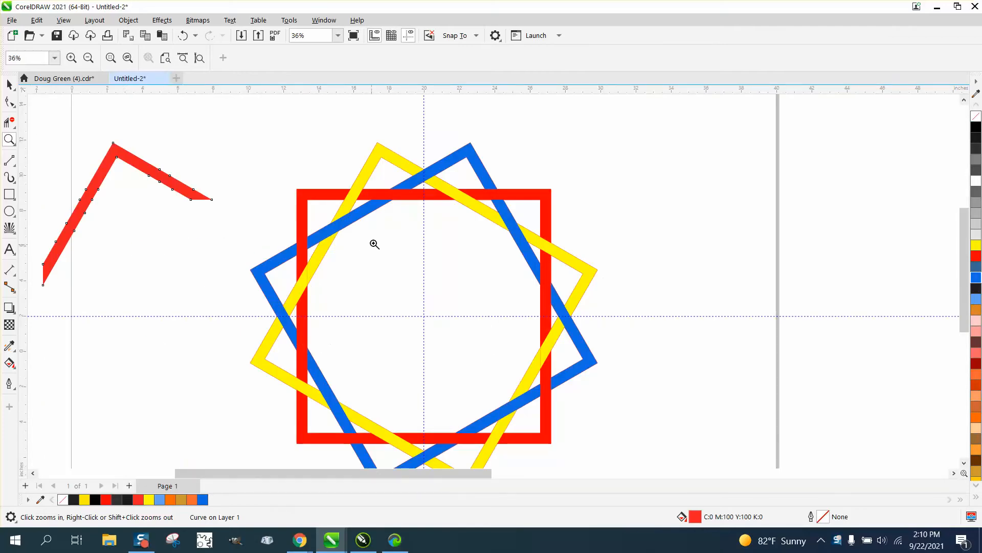
scroll(403, 256, "down", 1)
scroll(385, 255, "down", 2)
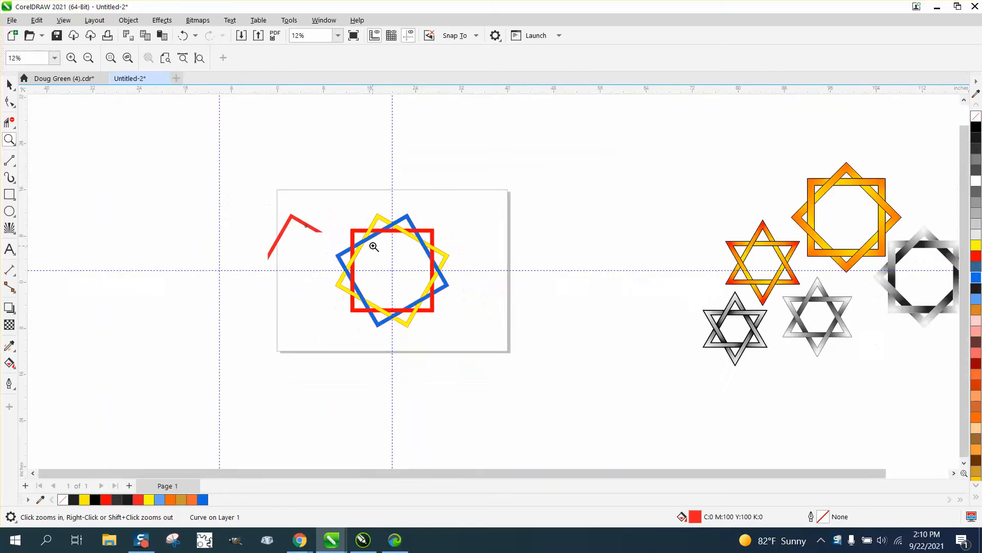
left_click_drag(653, 302, 743, 356)
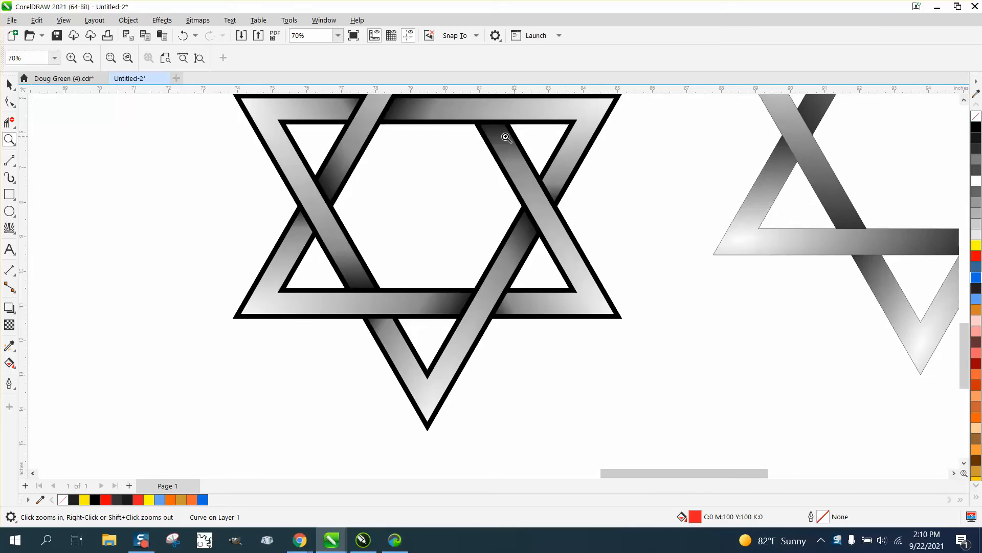
scroll(450, 286, "down", 1)
scroll(449, 286, "down", 6)
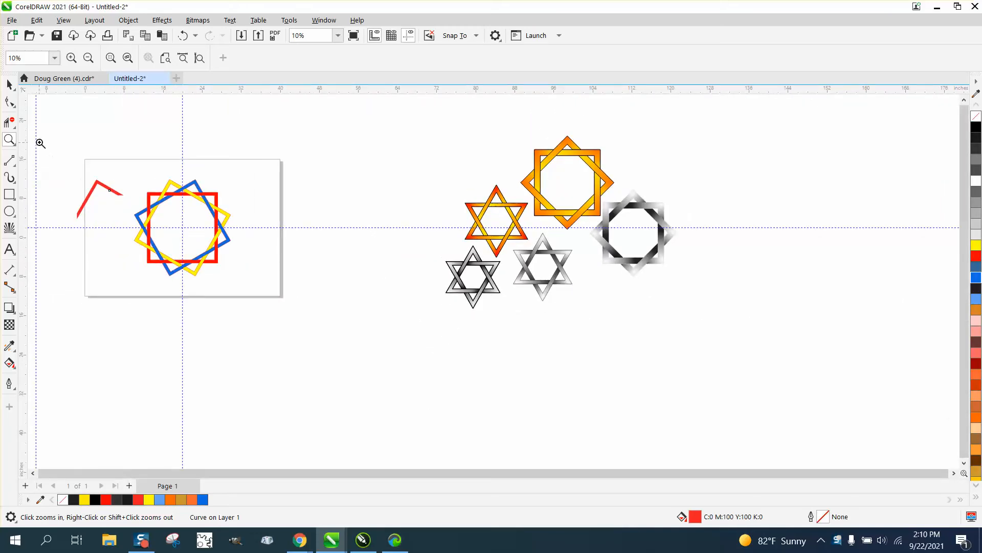
left_click_drag(117, 182, 254, 255)
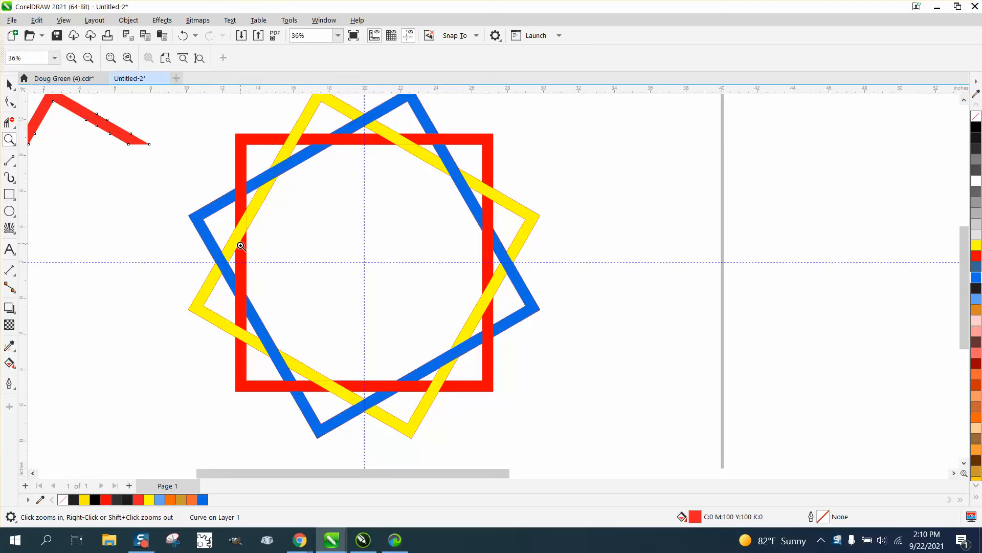
scroll(249, 278, "down", 1)
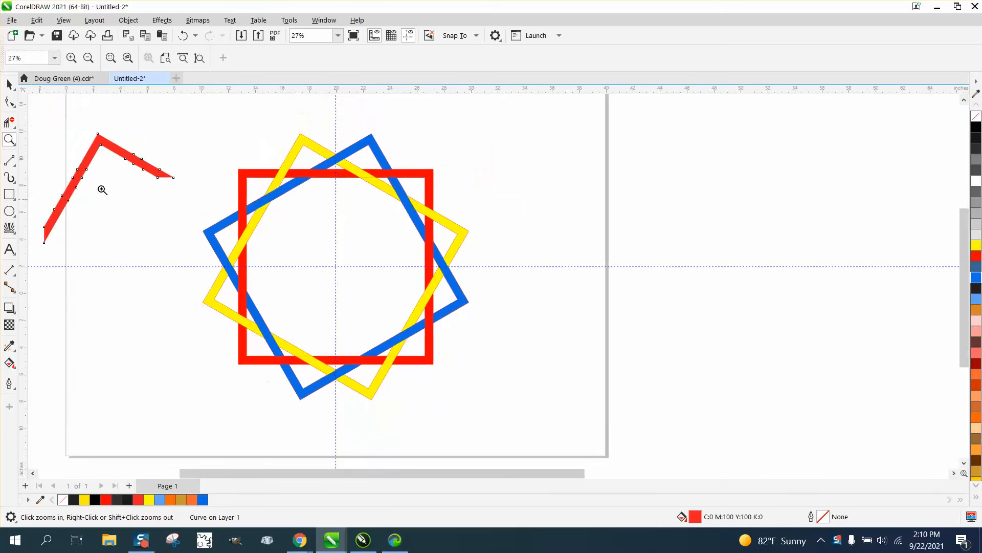
Move the whole red, yellow and blue woven star 30 inches right, off the page
left_click(9, 84)
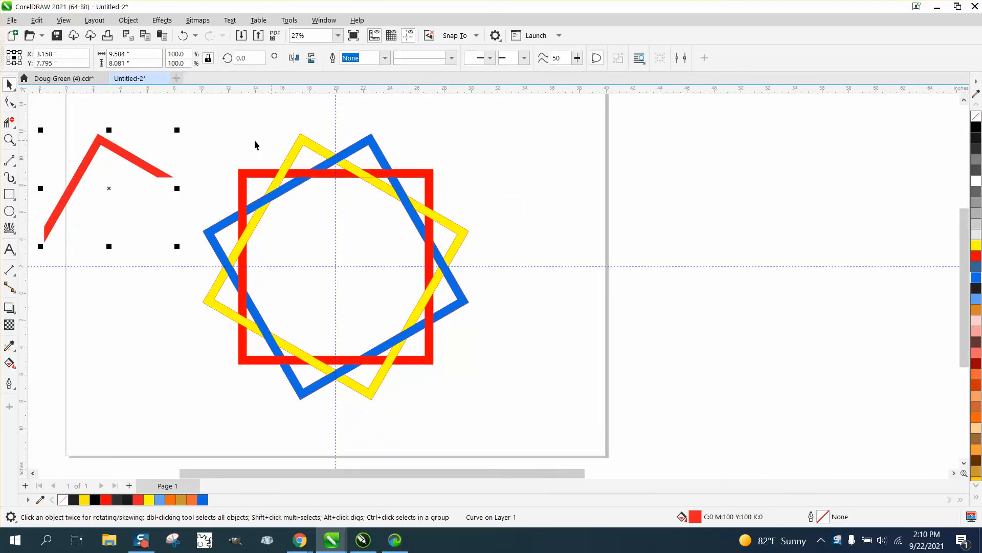
left_click_drag(195, 112, 531, 413)
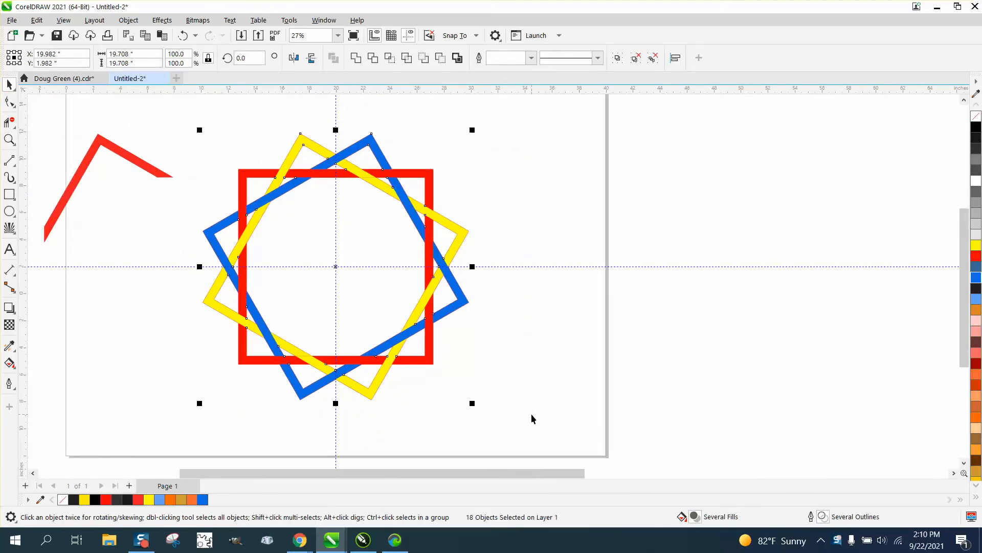
key("shift+Right")
key("shift+Right")
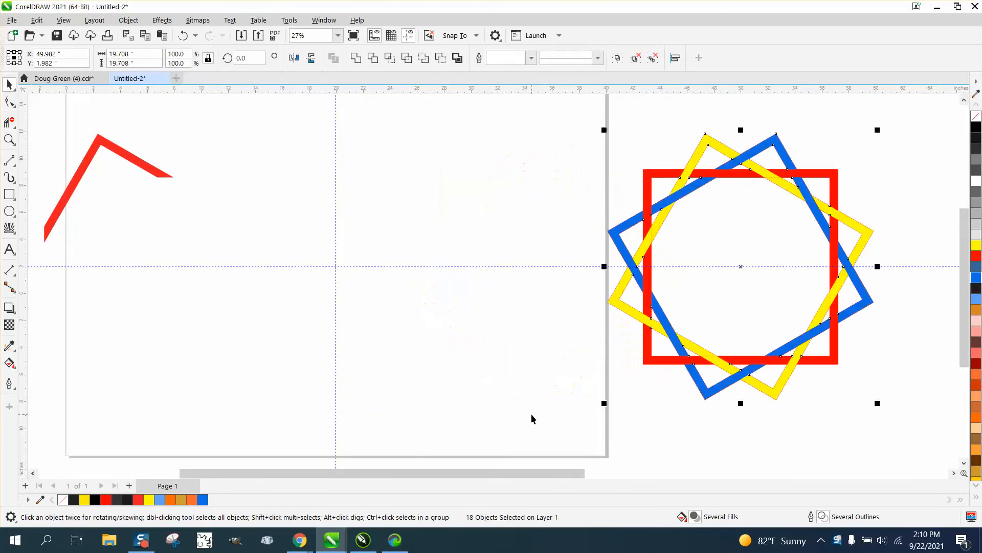
Draw a square about 15.2 inches wide centred on the page, with a concentric inner copy about 14.2 inches wide
left_click(9, 194)
left_click_drag(451, 195, 283, 335)
key("p")
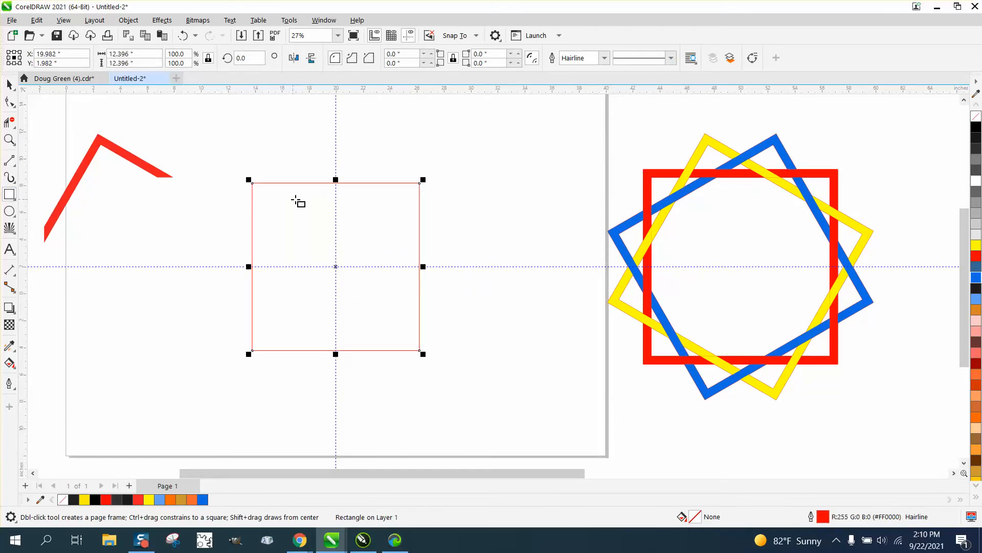
left_click(10, 85)
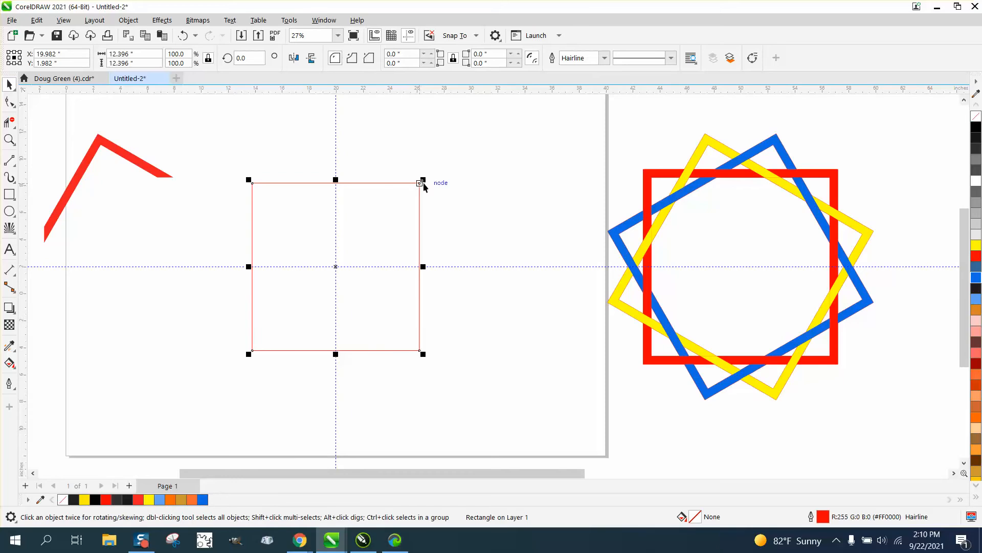
left_click_drag(424, 178, 450, 160)
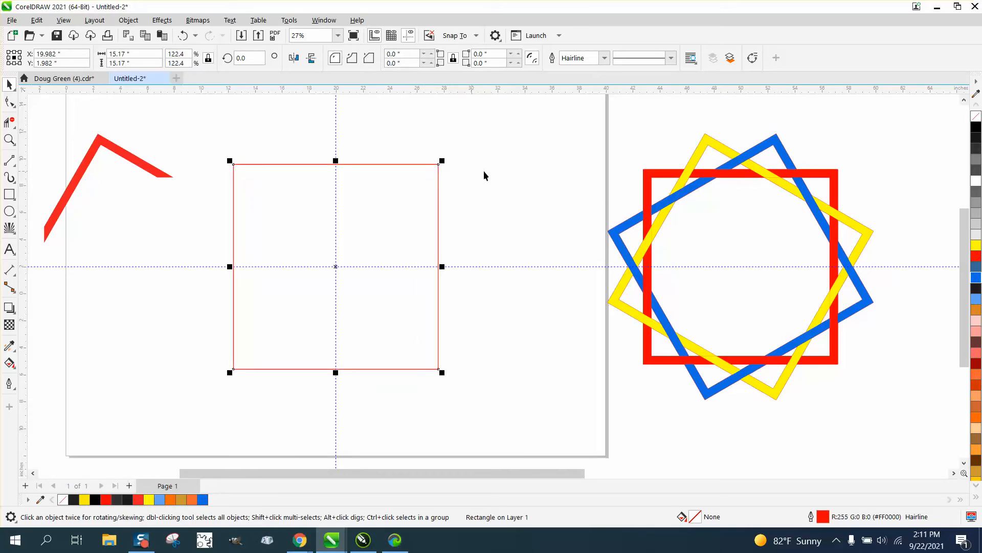
left_click_drag(442, 161, 439, 168)
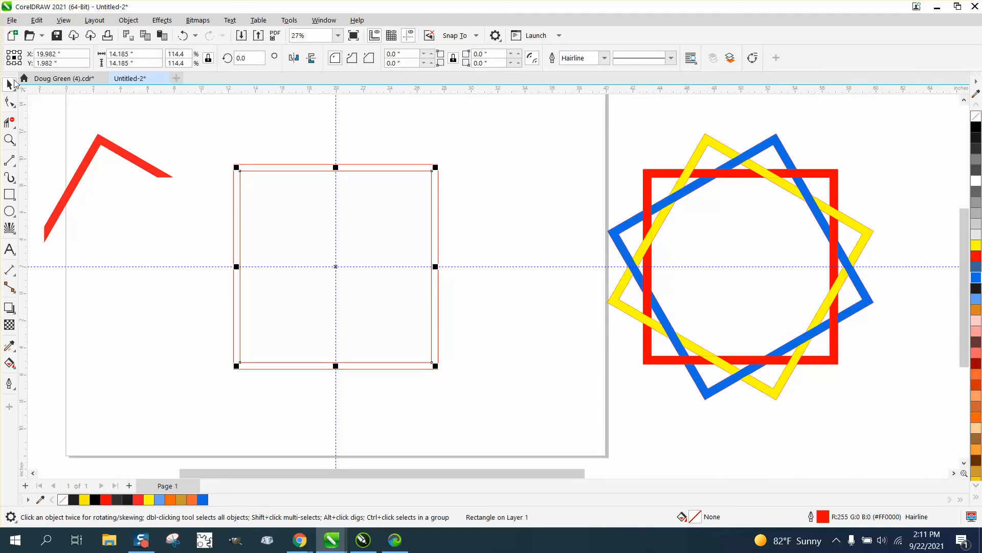
Add two rotated copies of both concentric squares, one at 30 degrees and one at 60 degrees
left_click(195, 143)
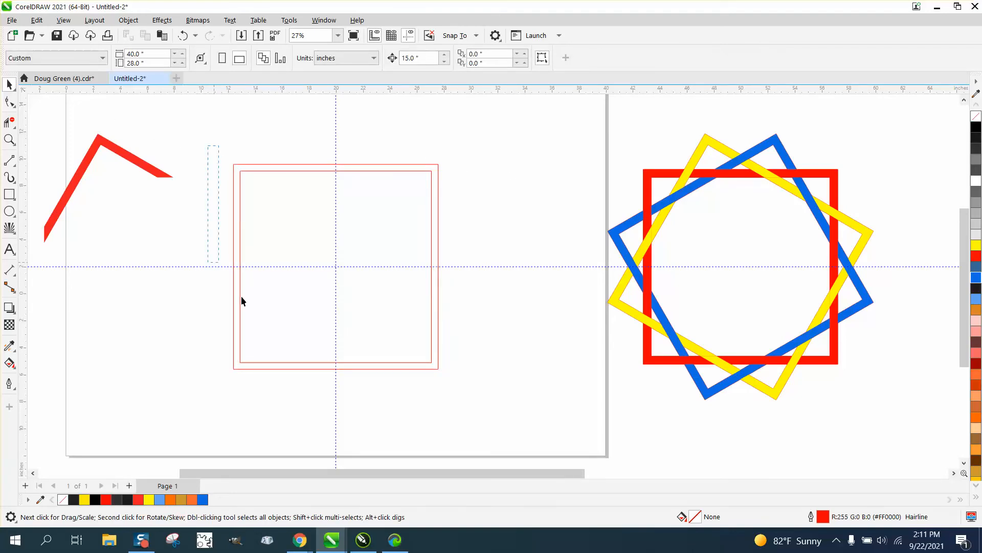
left_click_drag(241, 296, 511, 428)
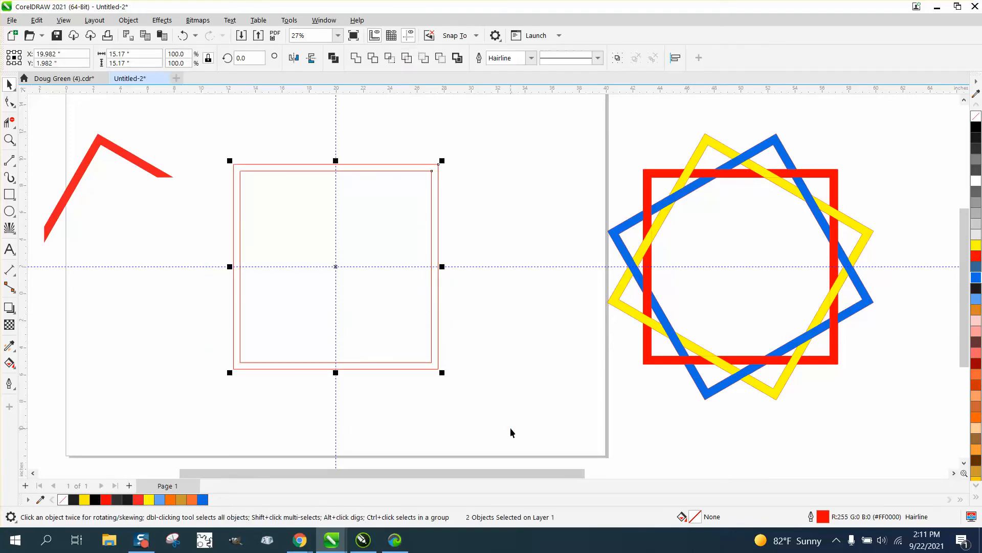
left_click(253, 60)
type("3")
key("Return")
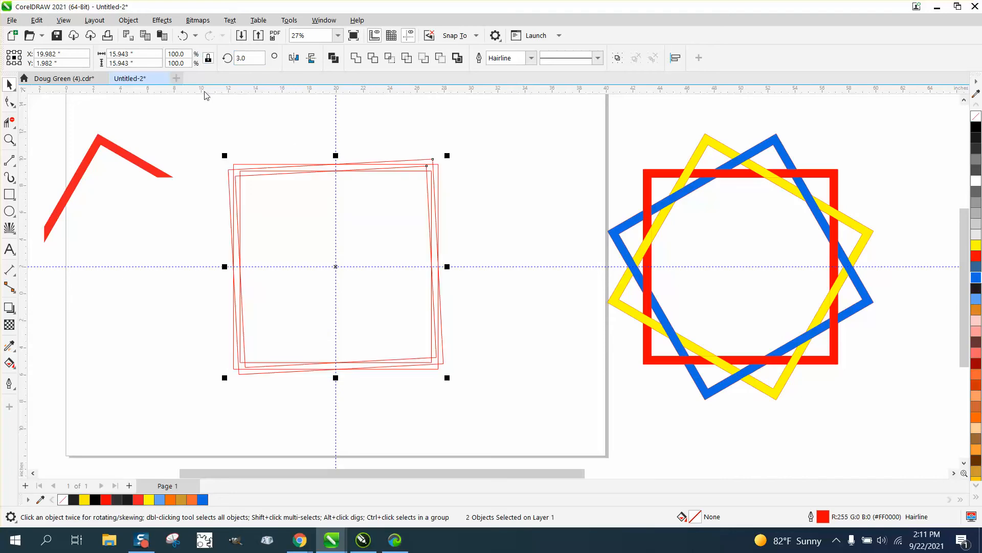
left_click(250, 58)
type("30")
key("Return")
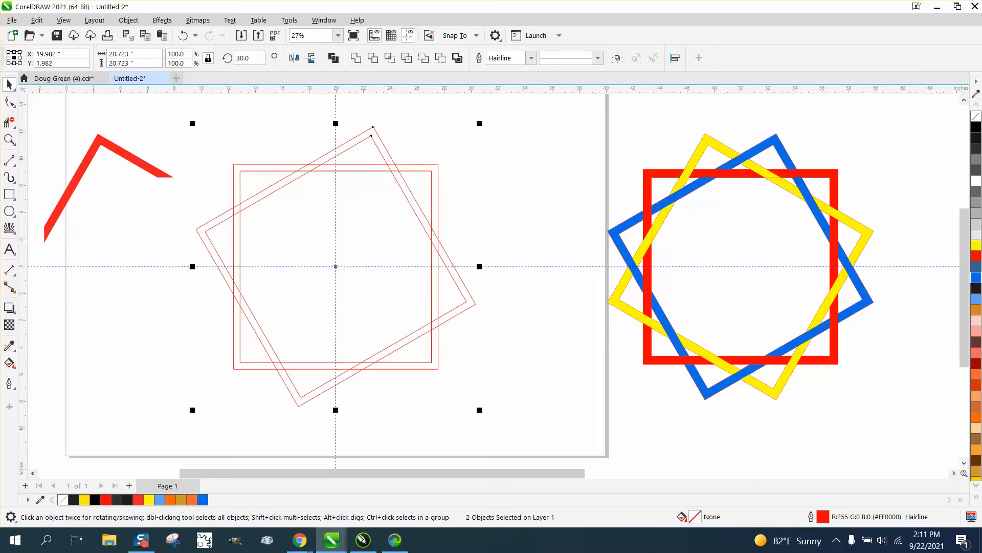
key("ctrl+d")
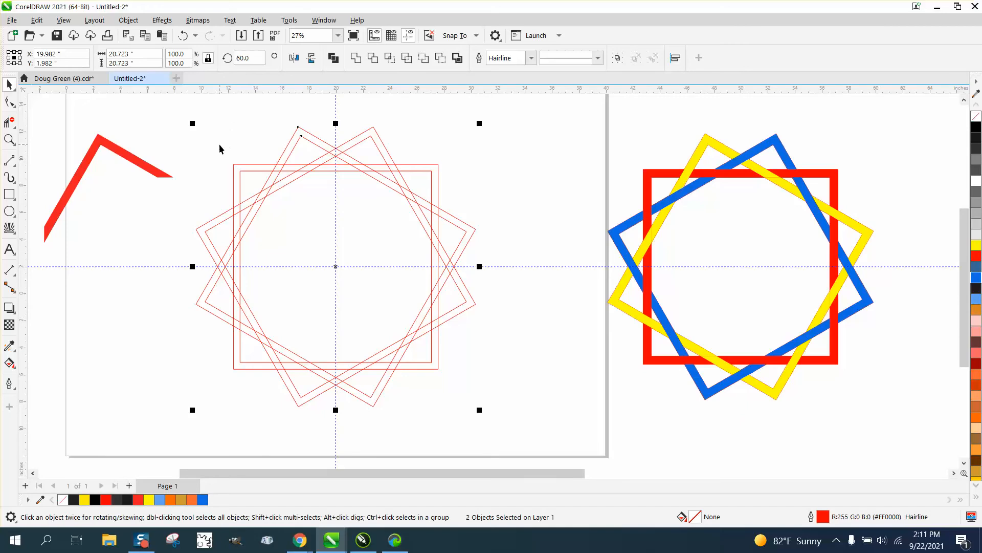
Move the loose red chevron onto the page beside the upper-left points of the star outline
scroll(156, 169, "down", 1)
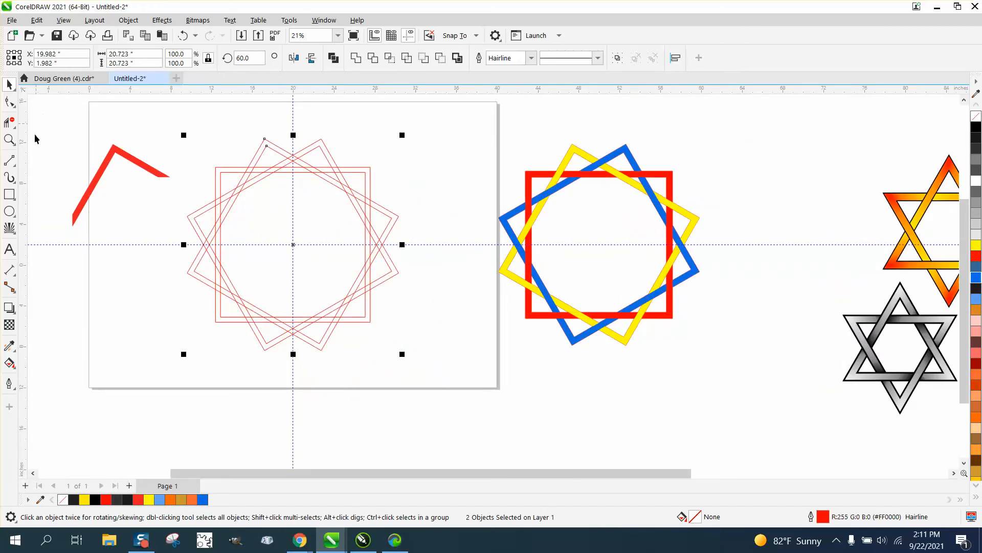
left_click_drag(35, 139, 189, 228)
left_click_drag(125, 188, 198, 152)
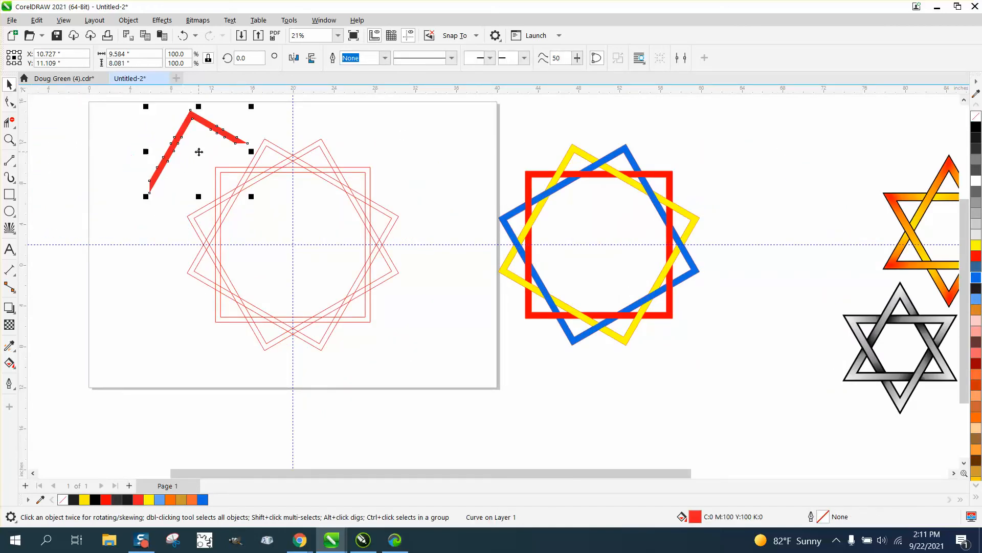
Remove the crossing line segments inside the star outline's upper-left band with Virtual Segment Delete
left_click(9, 139)
left_click_drag(147, 108, 475, 352)
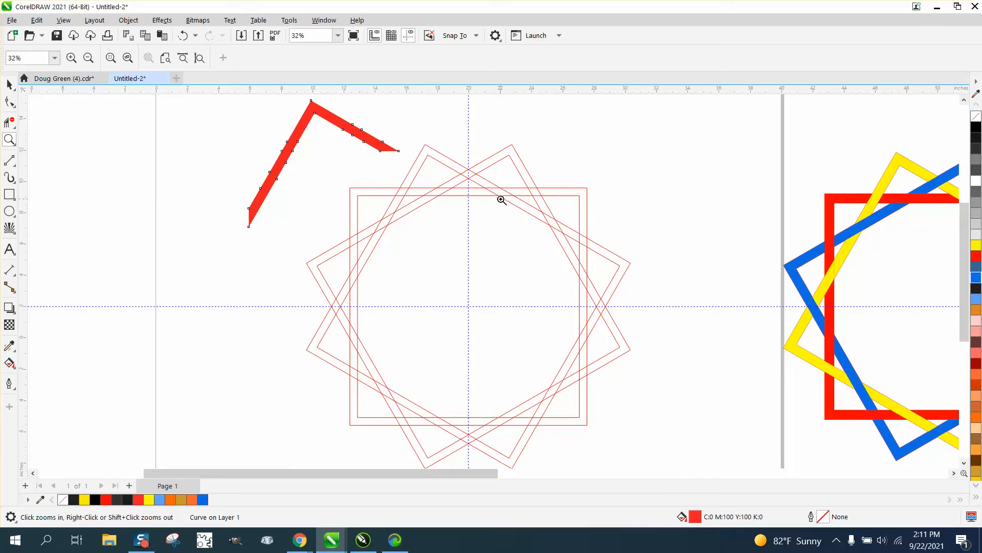
left_click(9, 122)
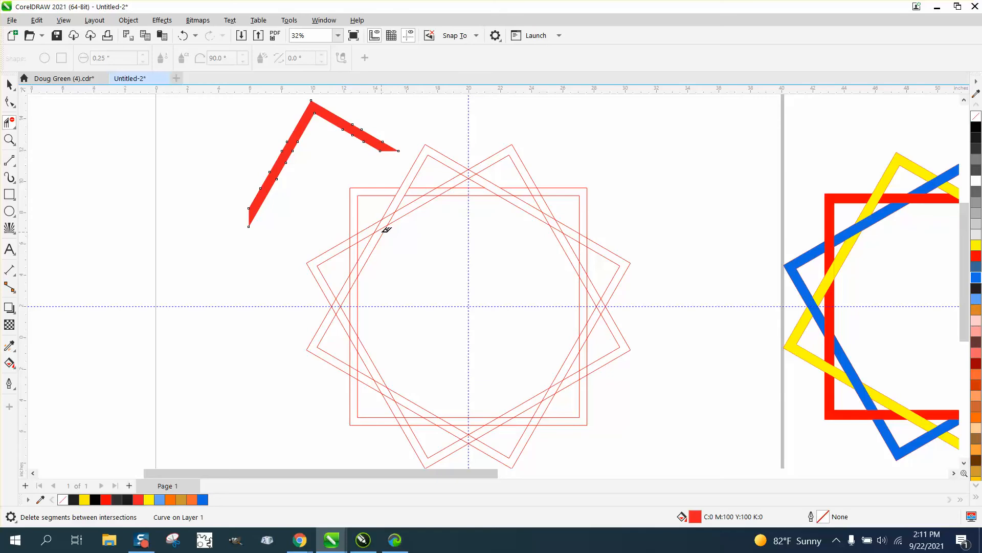
scroll(386, 229, "down", 2)
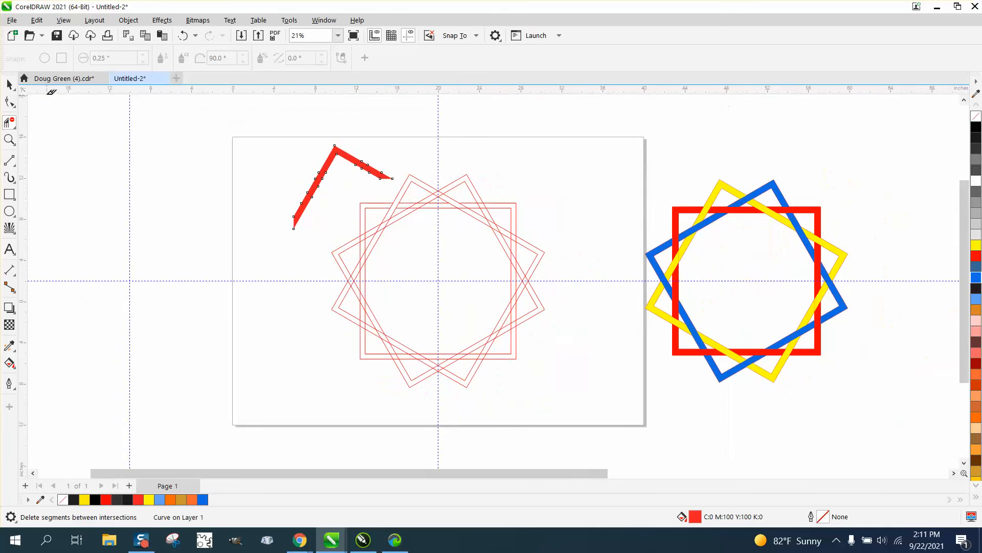
left_click(9, 84)
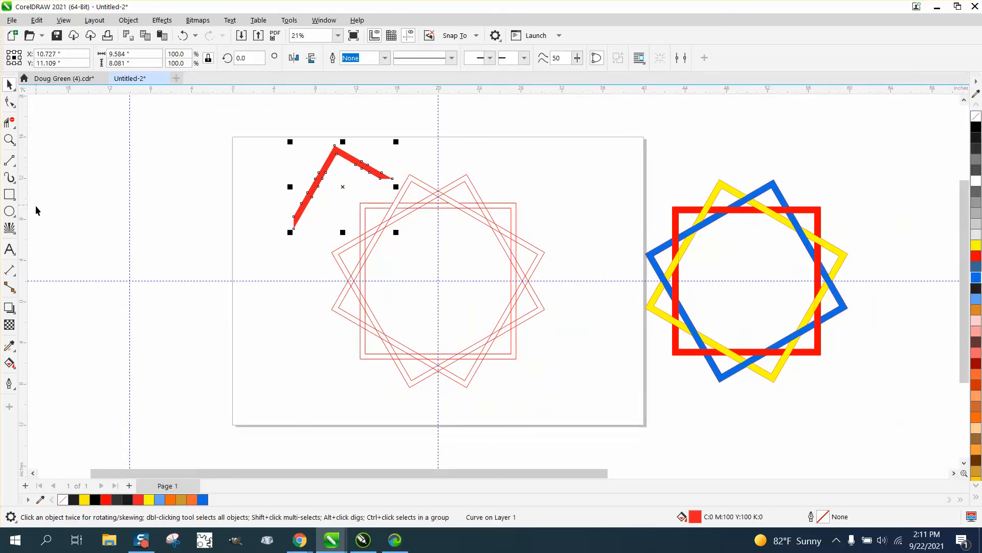
Smart Fill the three sections of the upper-left band in red with no outline, moving each about 30 inches left off the page
left_click(9, 362)
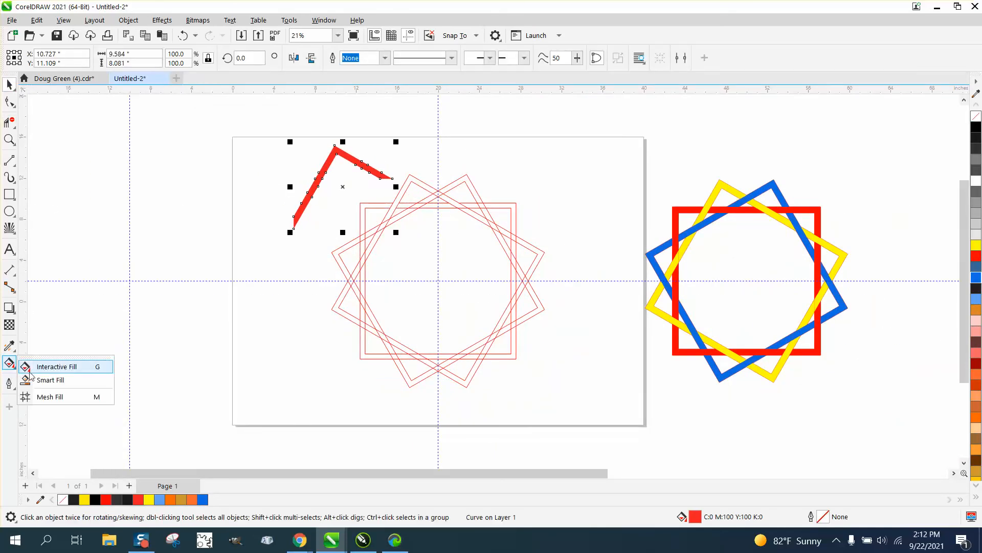
left_click(51, 379)
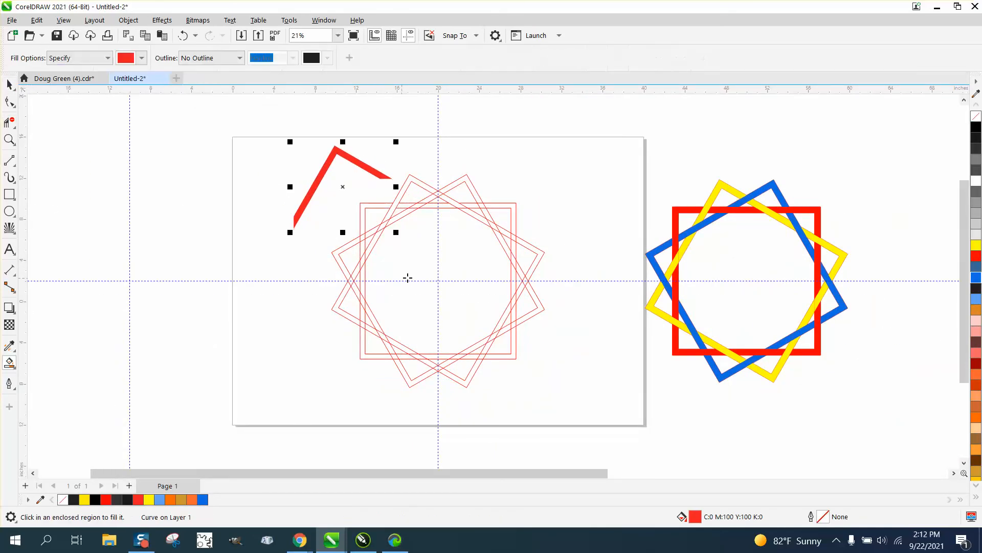
left_click(459, 206)
key("Left")
key("Left")
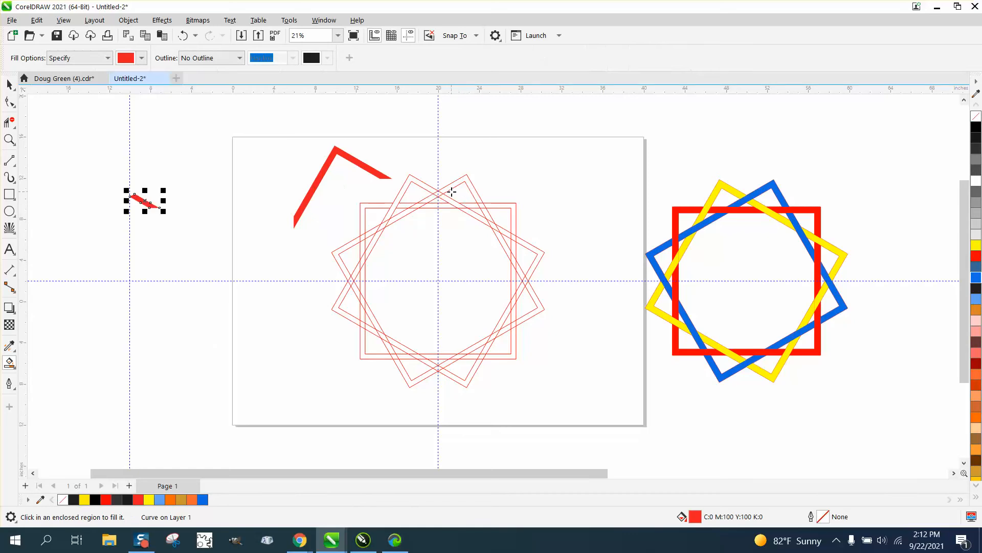
left_click(428, 186)
key("Left")
key("Left")
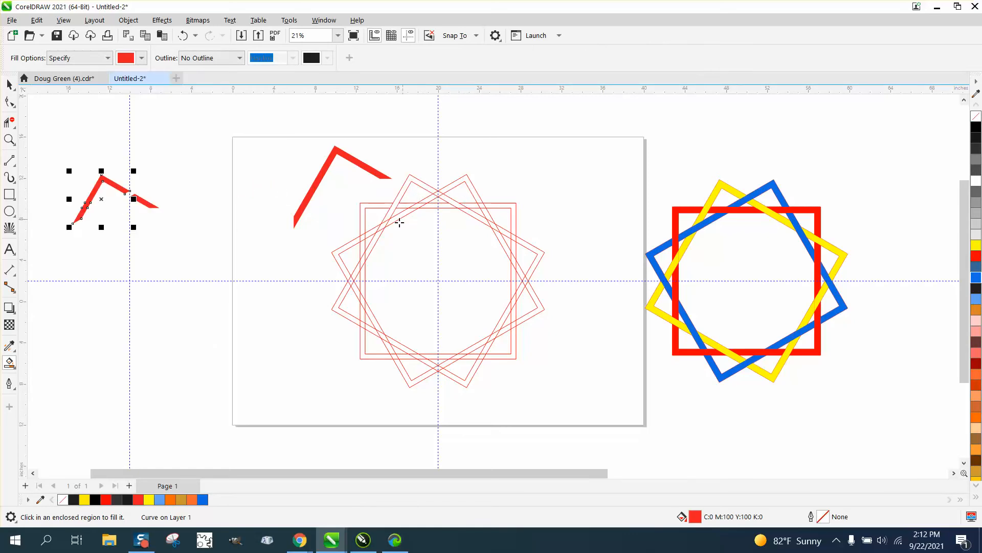
left_click(376, 241)
key("Left")
key("Left")
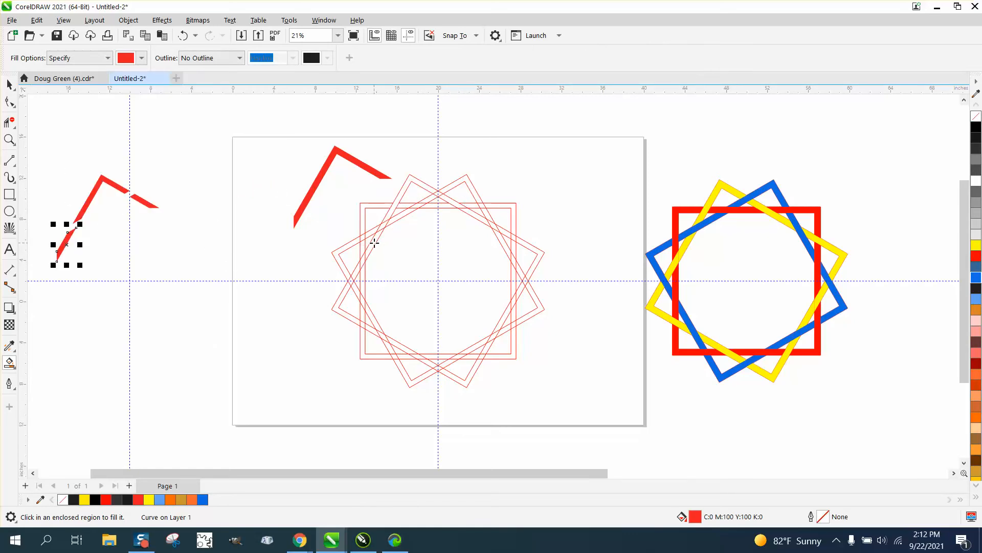
Delete the old one-piece red chevron on the page, keeping the three separate filled pieces
left_click(9, 84)
scroll(135, 166, "down", 1)
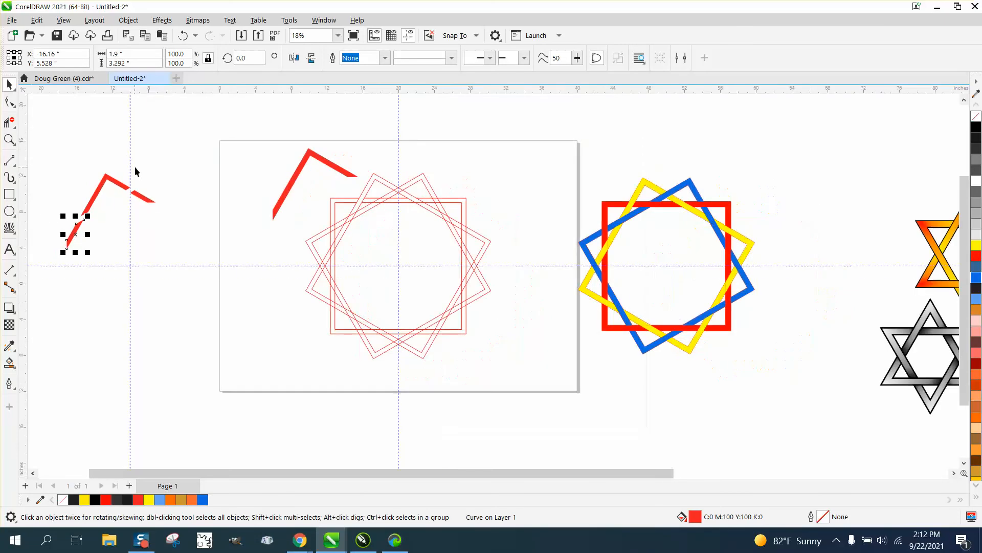
left_click(10, 140)
left_click_drag(40, 156, 174, 269)
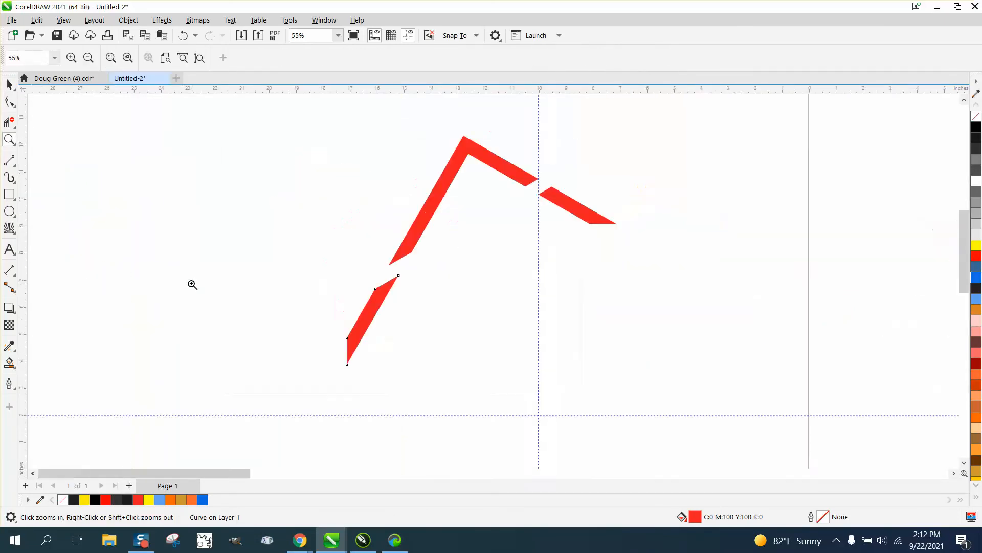
right_click(179, 268)
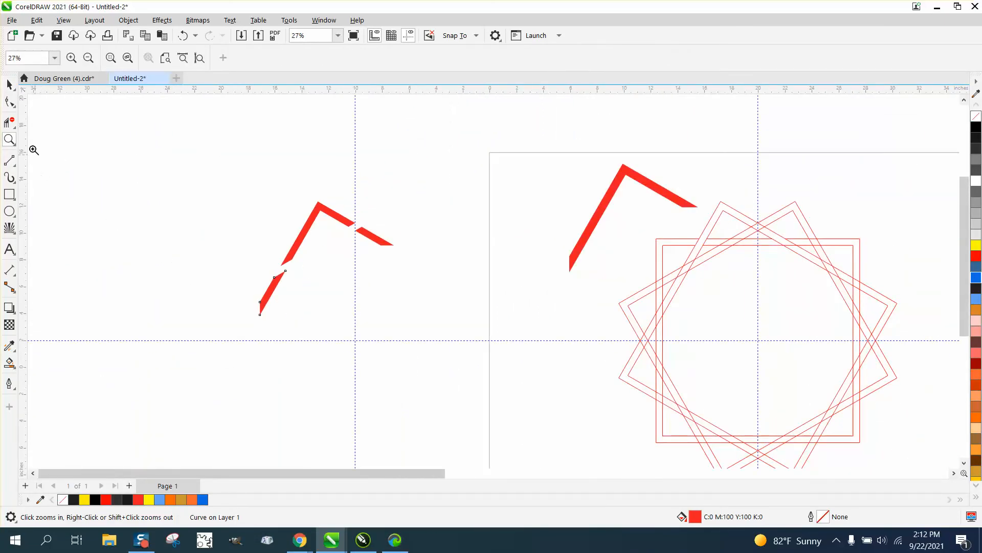
left_click(10, 85)
scroll(307, 189, "down", 1)
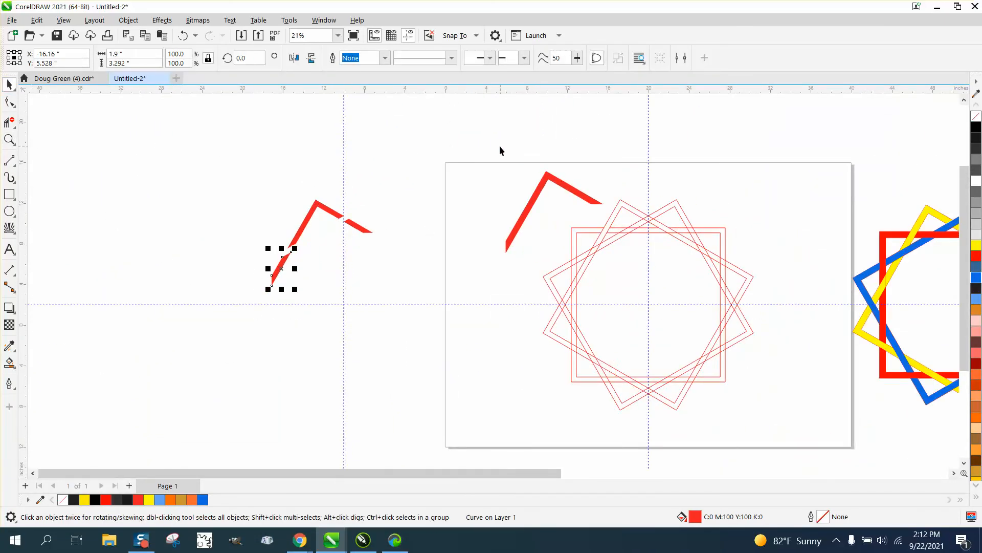
left_click_drag(497, 153, 606, 262)
key("Delete")
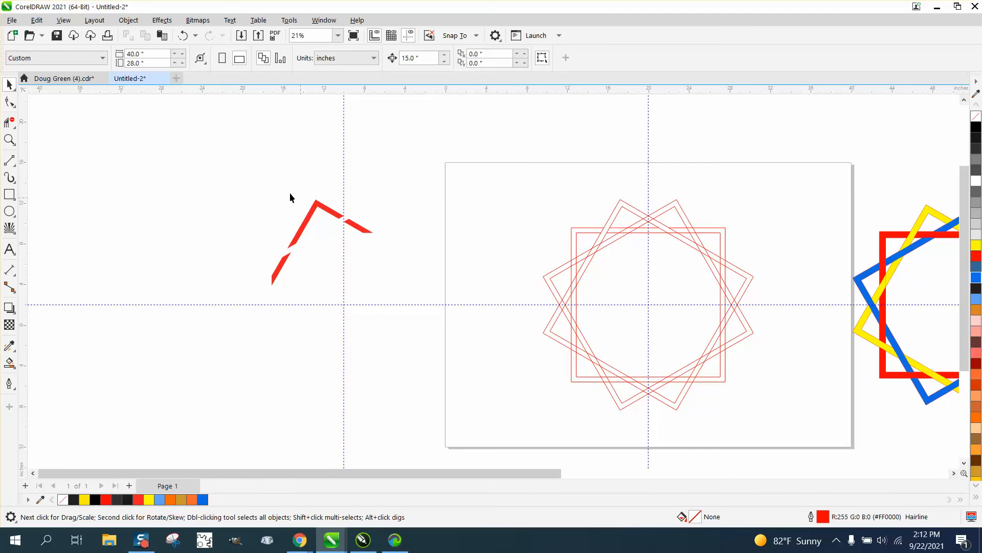
Move the three red filled pieces 30 inches right, back onto the star outline's upper-left band
left_click_drag(420, 333, 450, 344)
key("Right")
key("Right")
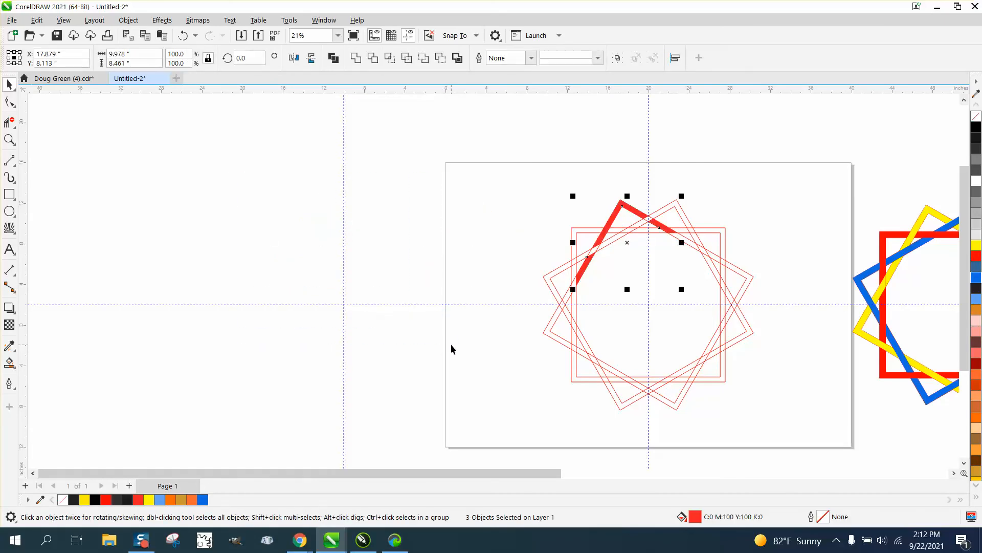
Open the Transform rotation settings for the three selected red pieces
scroll(370, 283, "down", 2)
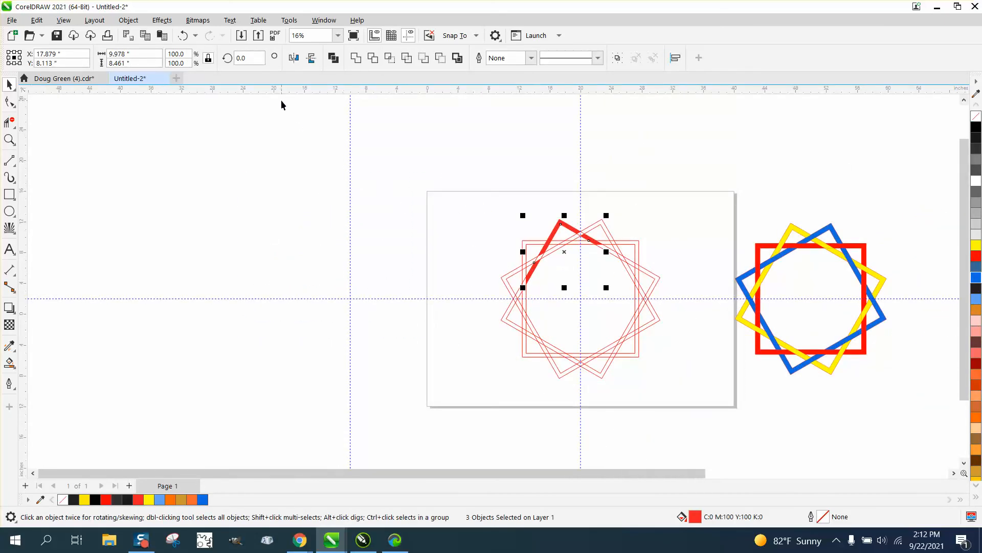
left_click(327, 22)
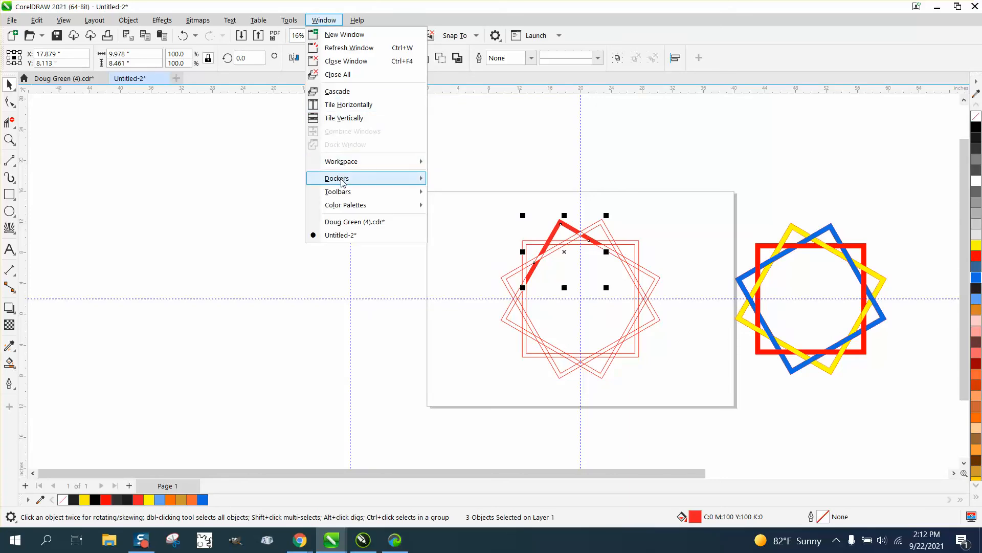
mouse_move(342, 181)
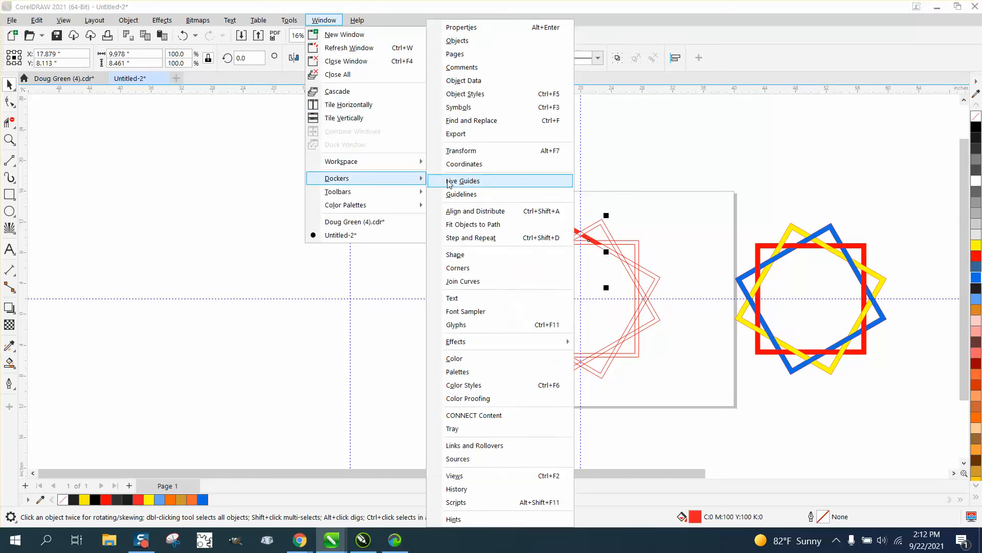
left_click(480, 152)
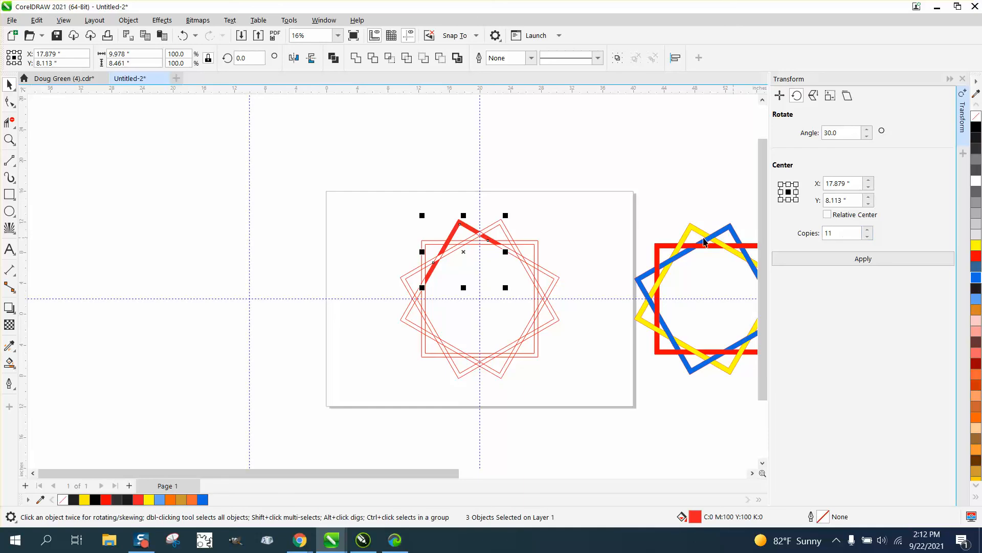
Try to move the rotation center of the three ungrouped red pieces to the star's center
left_click(465, 250)
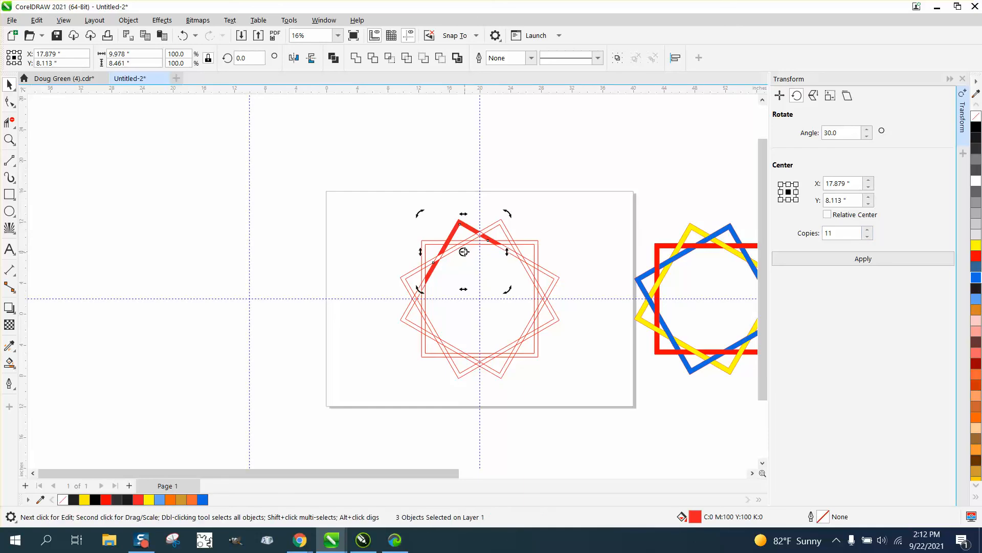
left_click_drag(464, 250, 480, 297)
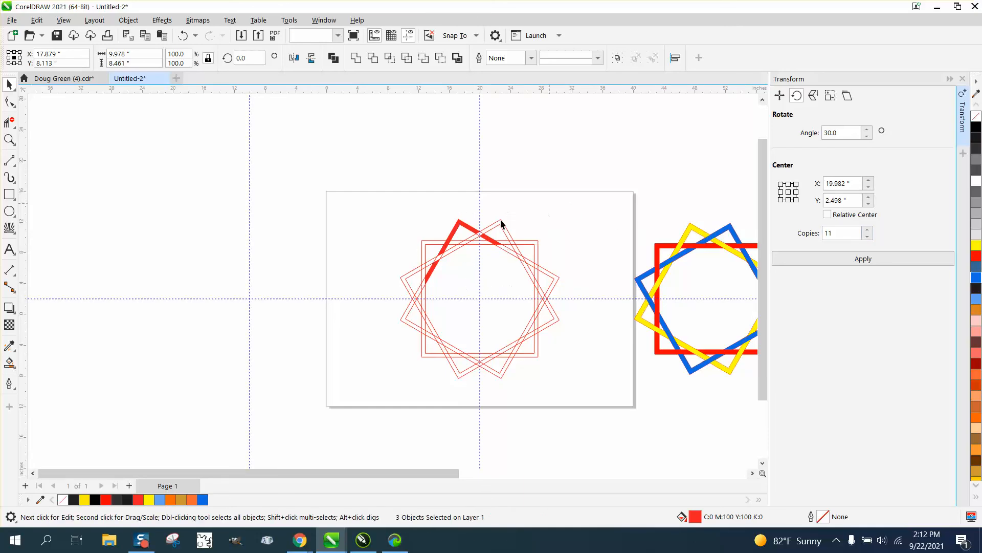
left_click(473, 227)
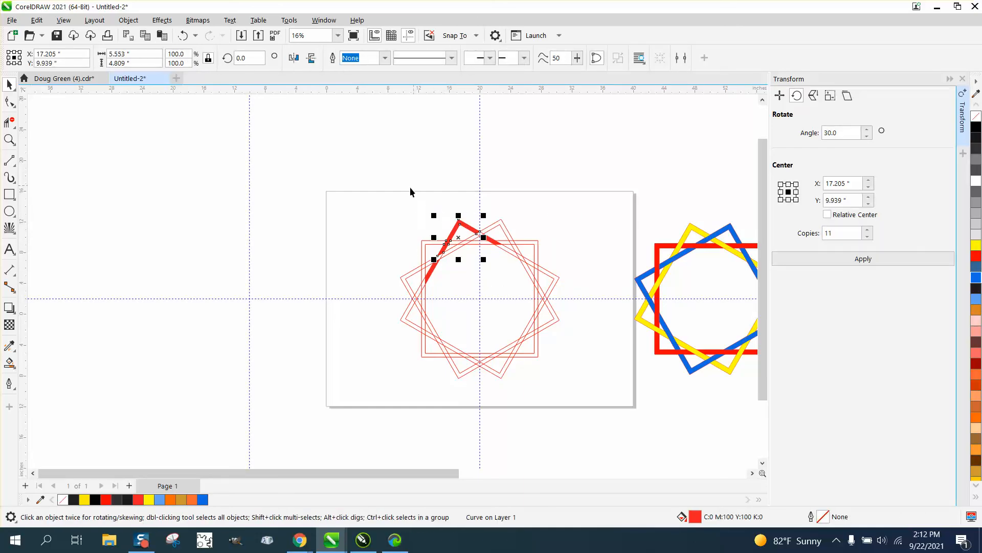
Group the three red pieces and move the group's rotation center onto the guideline intersection at the star's center
left_click_drag(410, 186, 512, 295)
key("ctrl+g")
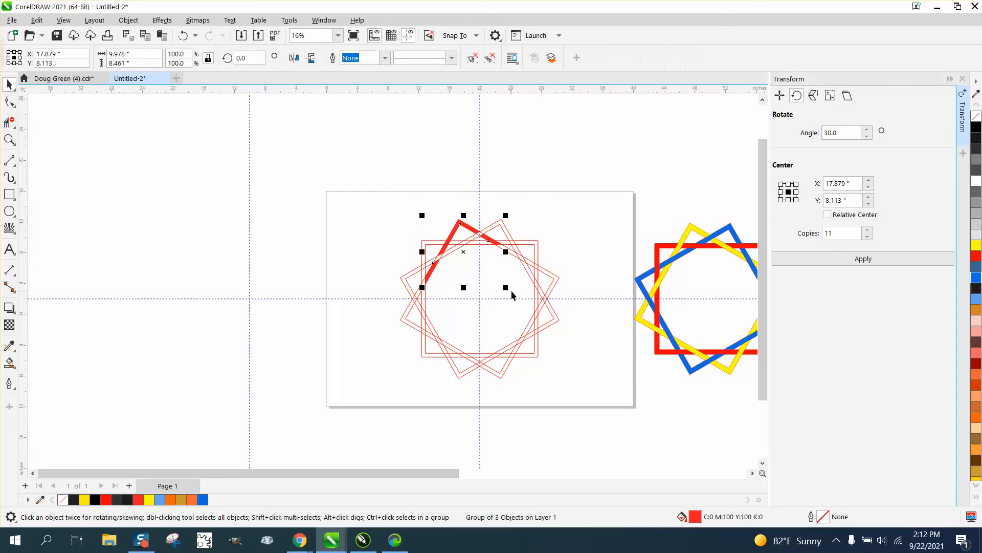
left_click(464, 252)
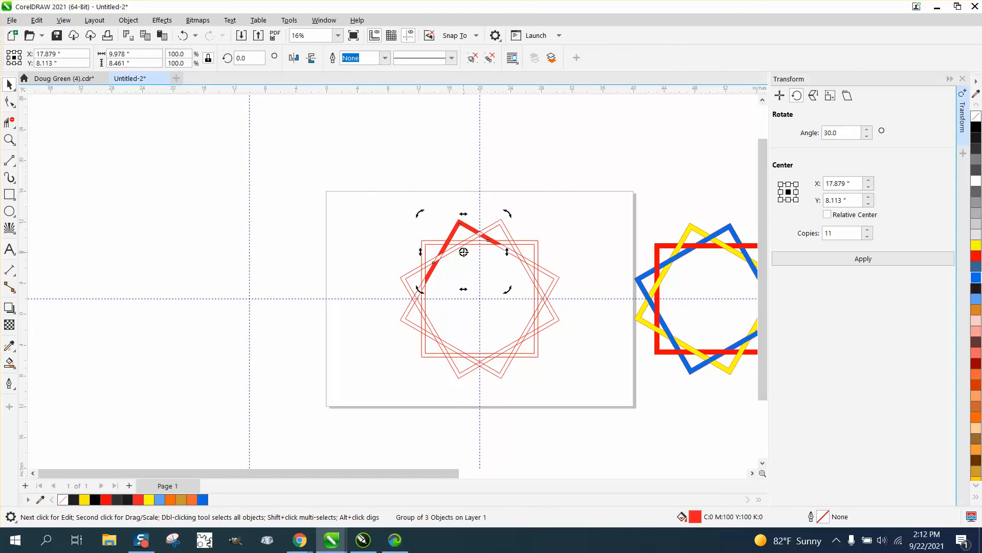
left_click_drag(464, 251, 478, 299)
left_click(533, 190)
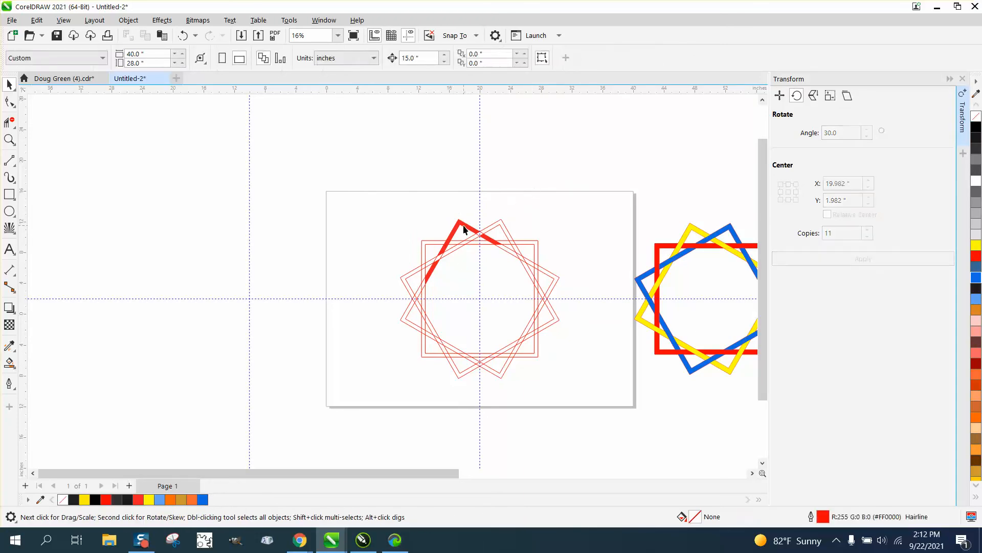
left_click(463, 226)
left_click(464, 226)
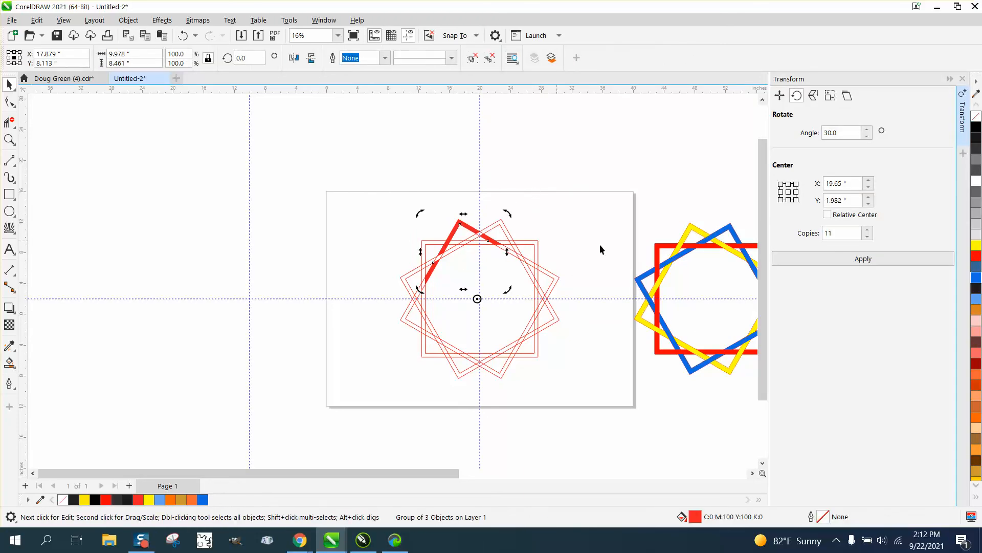
mouse_move(477, 299)
left_mouse_down()
mouse_move(511, 324)
mouse_move(481, 298)
left_mouse_up()
Rotate the red group by 30 degrees about the star's center with 11 copies to complete the ring
left_click(470, 229)
left_click(470, 229)
key("Escape")
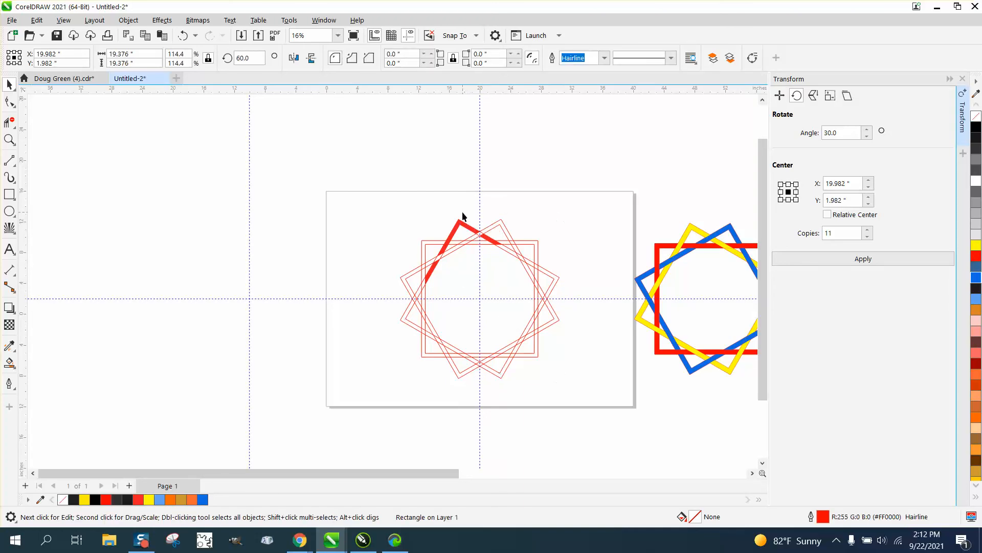
left_click(461, 223)
left_click(461, 223)
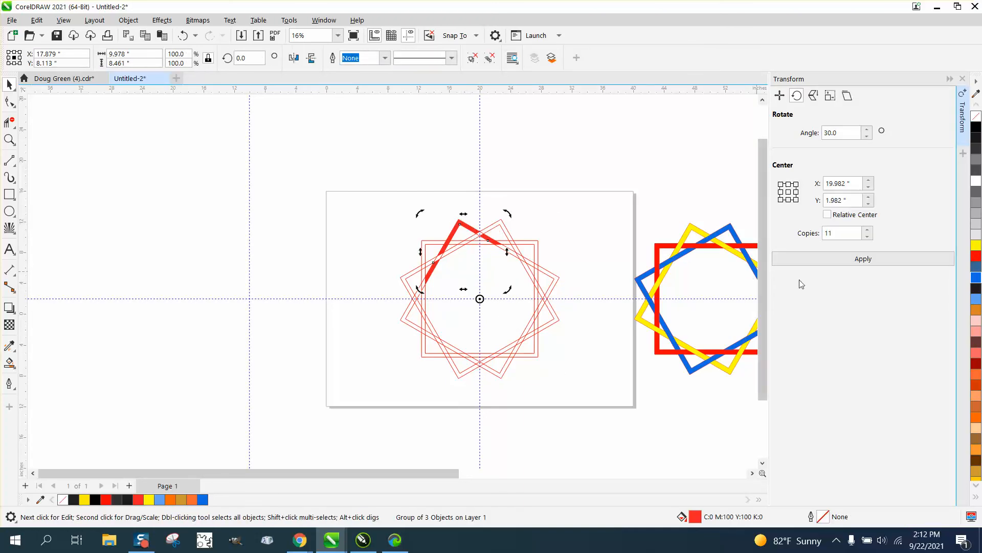
left_click(863, 259)
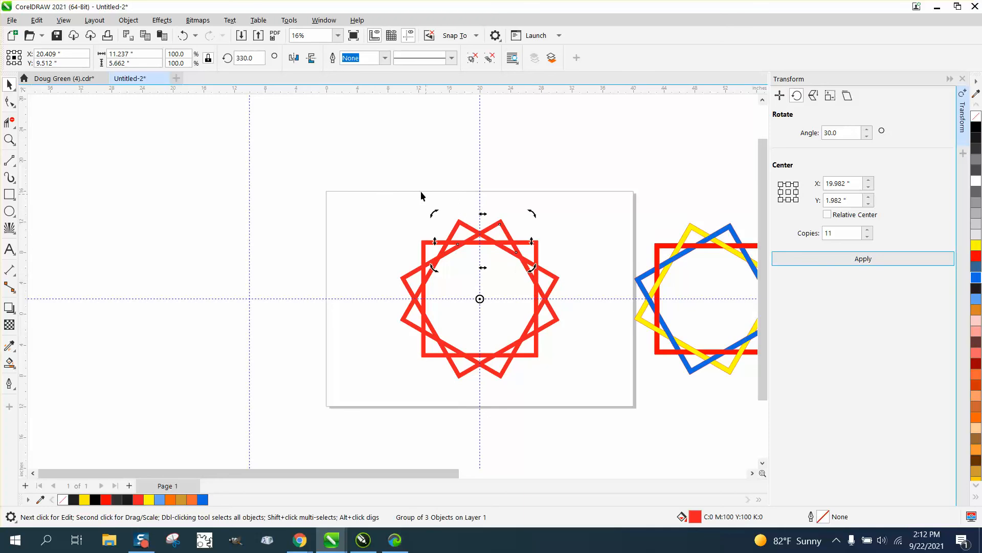
left_click(410, 161)
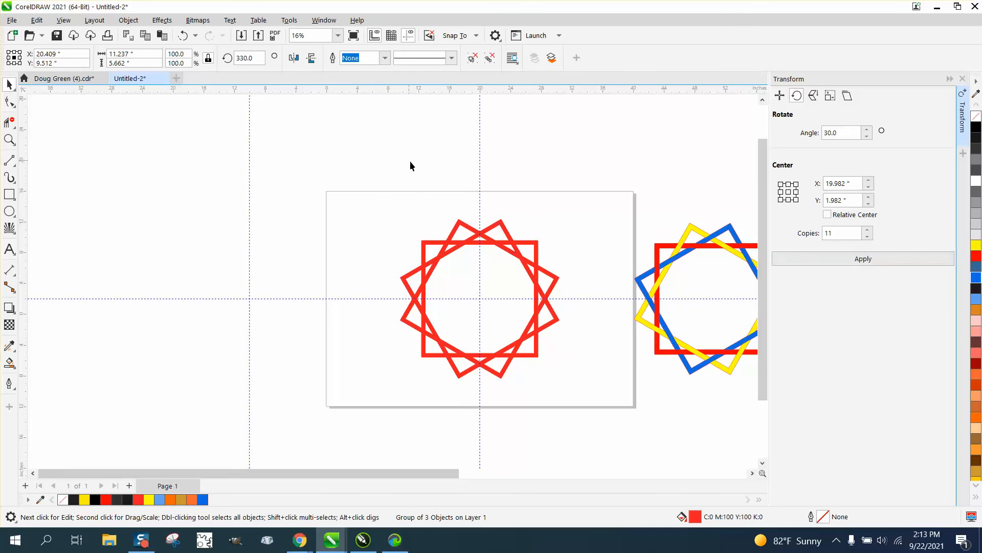
Fill the four corner groups of the star's upright square frame with yellow
left_click(429, 248)
left_click_drag(973, 255, 422, 259)
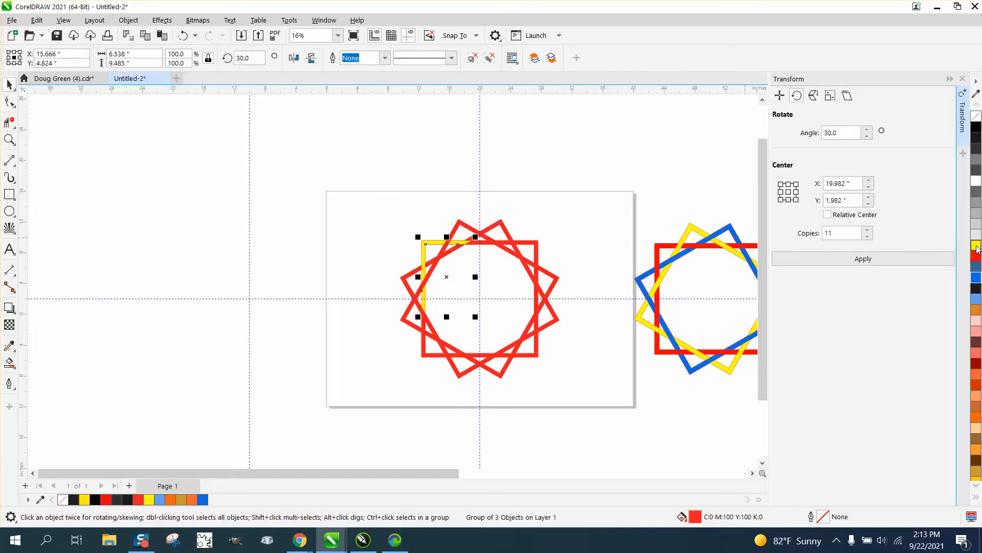
left_click(417, 352)
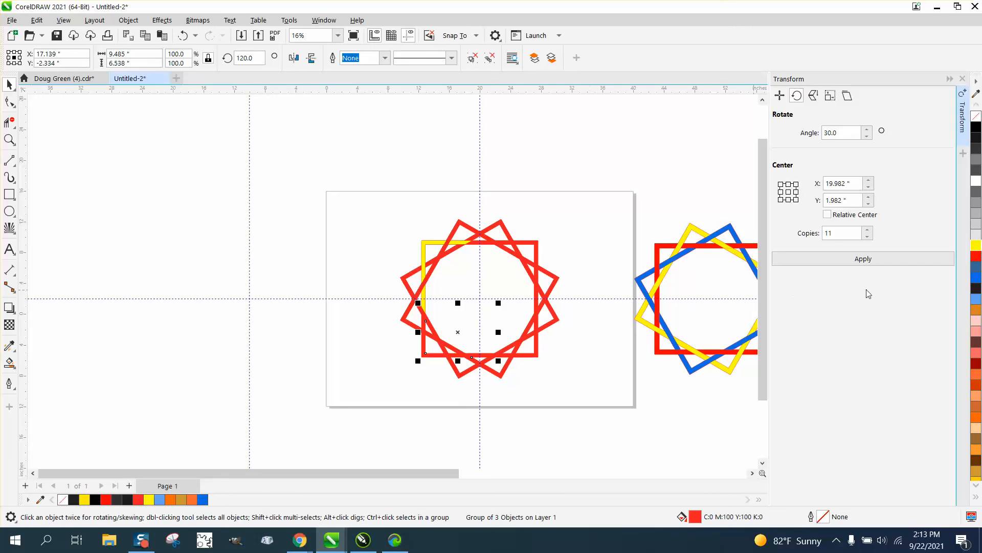
left_click_drag(976, 246, 423, 354)
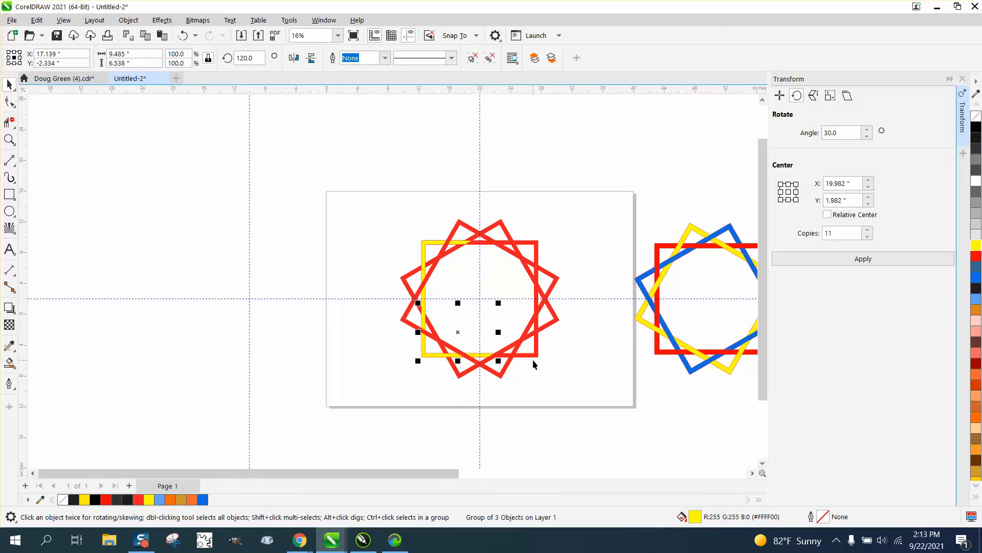
left_click(533, 356)
left_click_drag(976, 246, 537, 333)
left_click(535, 243)
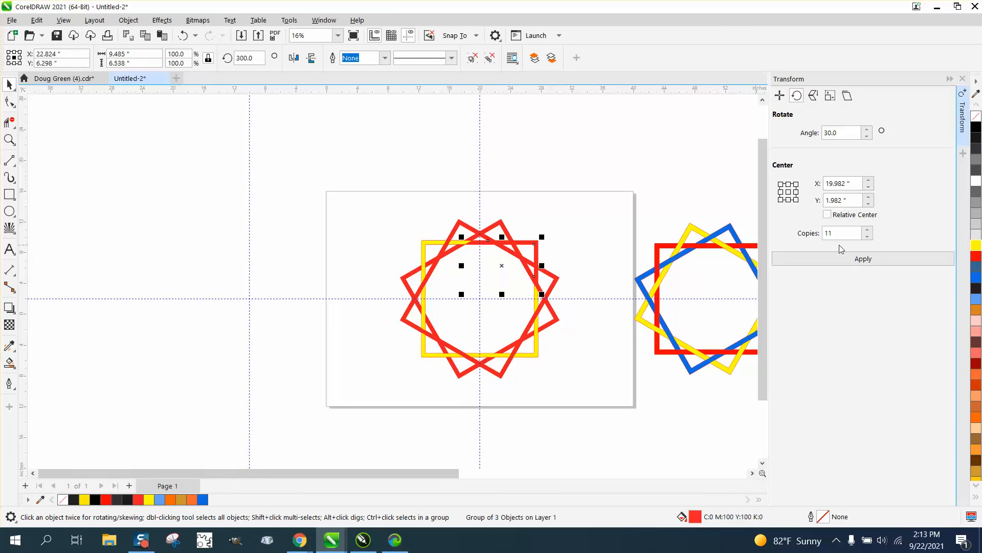
left_click(976, 246)
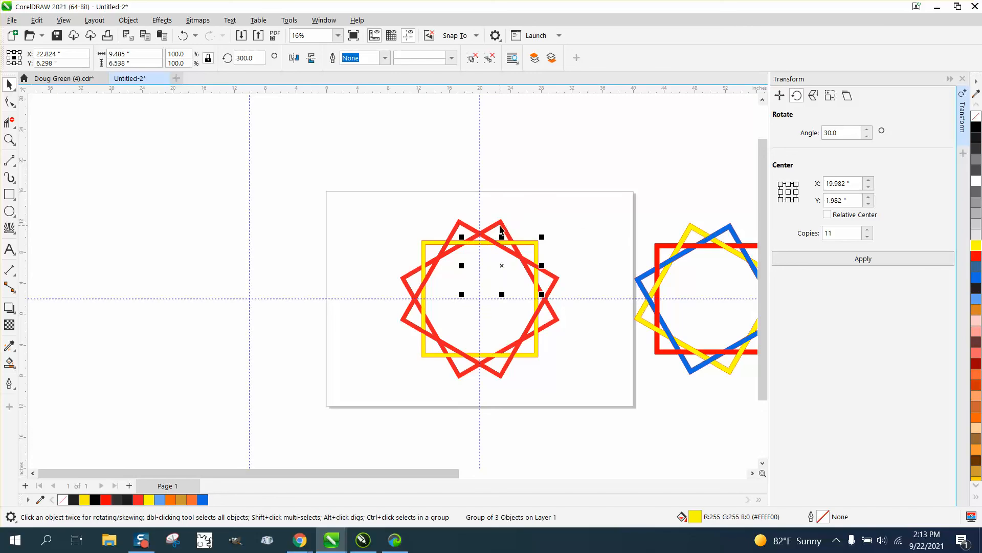
Fill the four corner groups of the tilted frame whose top corner is just right of center with light blue
left_click(501, 228)
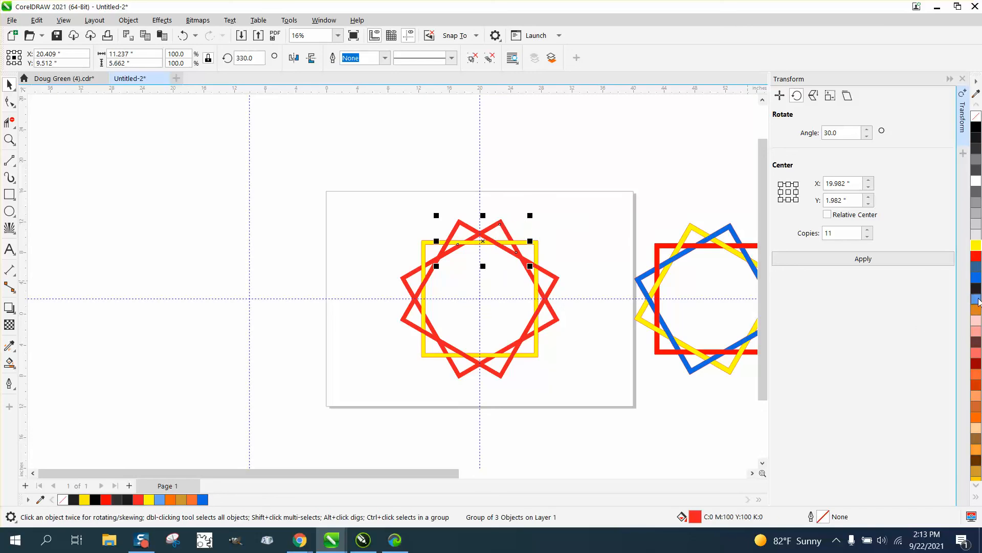
left_click(976, 299)
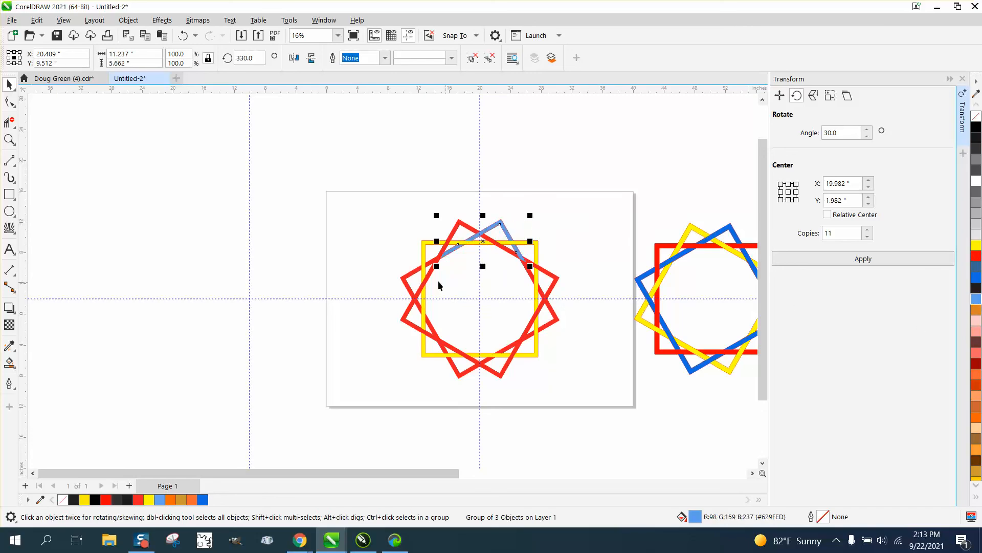
left_click(408, 277)
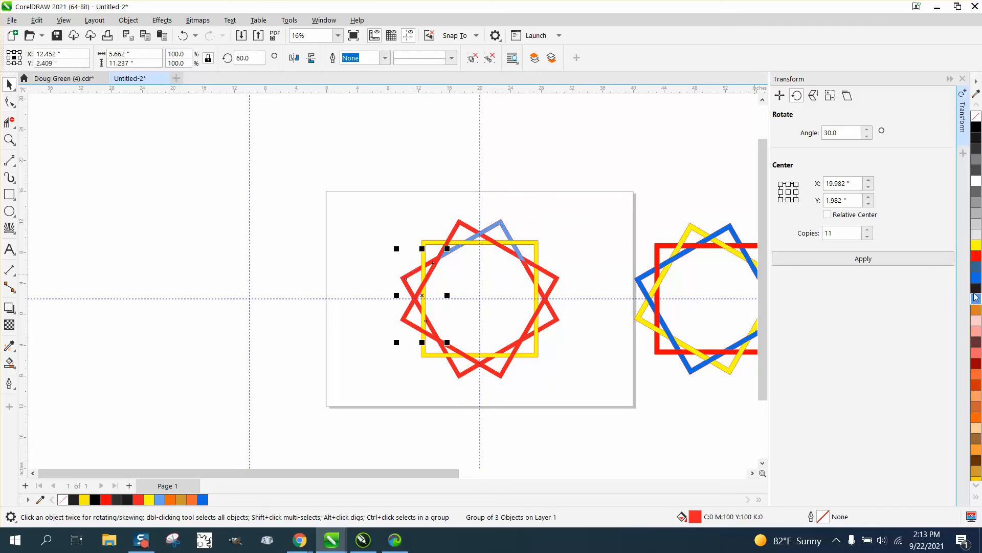
left_click(976, 297)
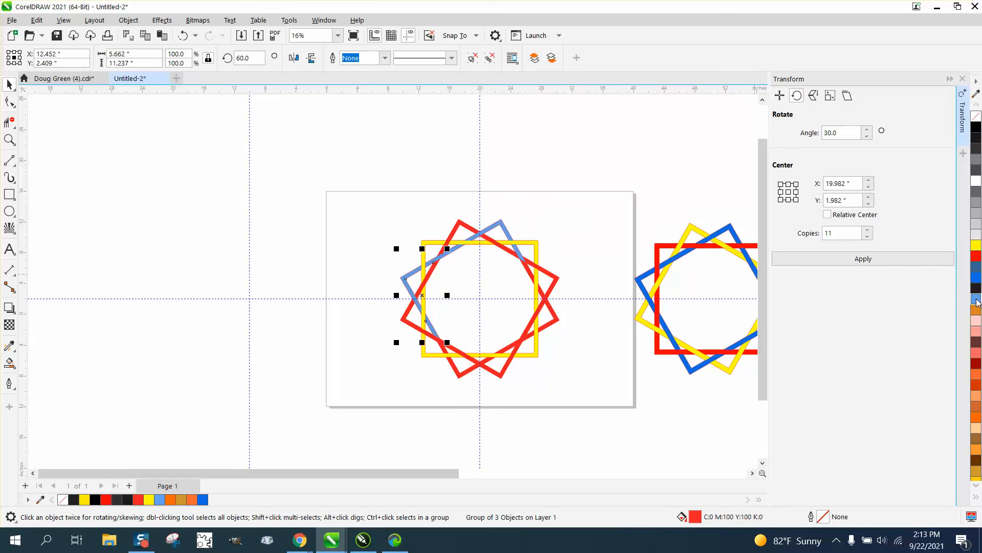
left_click(459, 377)
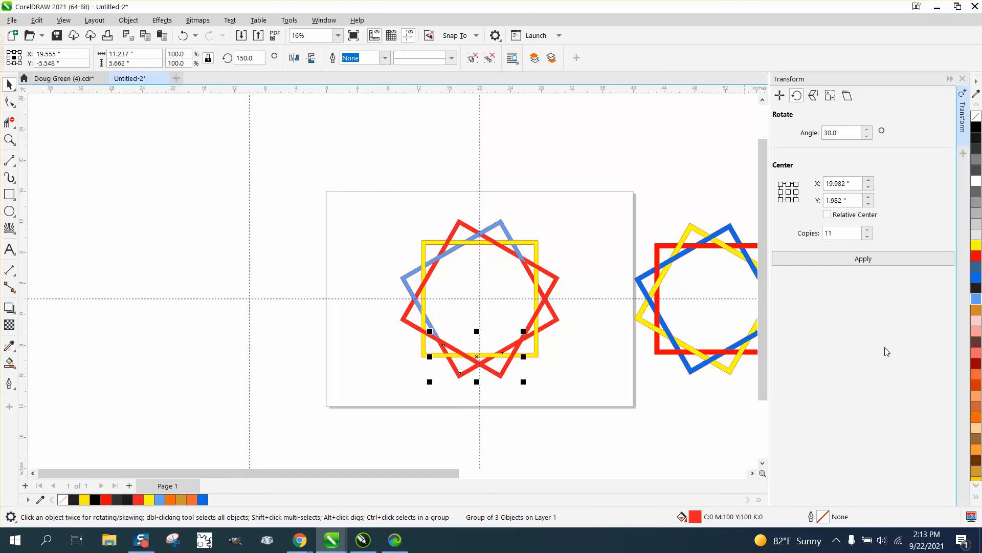
left_click(976, 297)
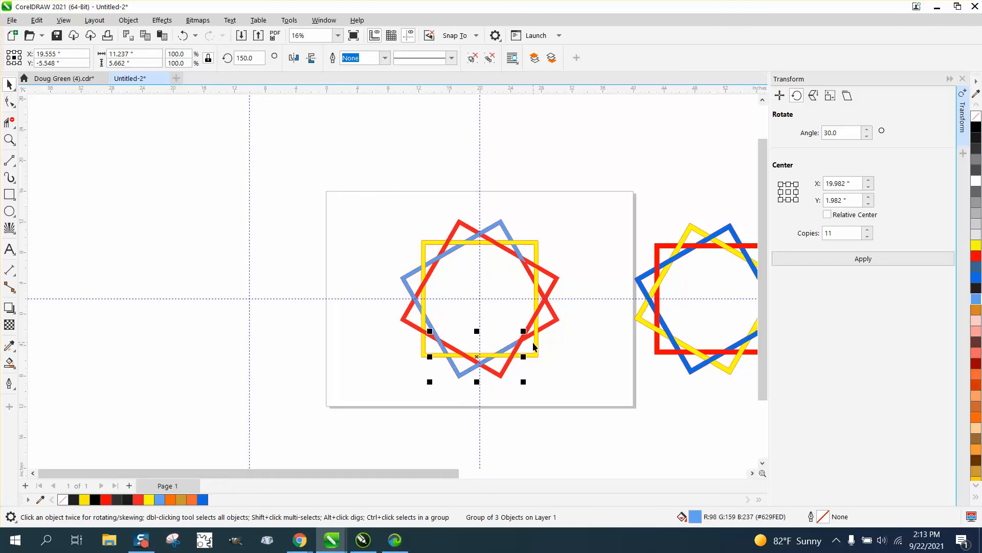
left_click(545, 331)
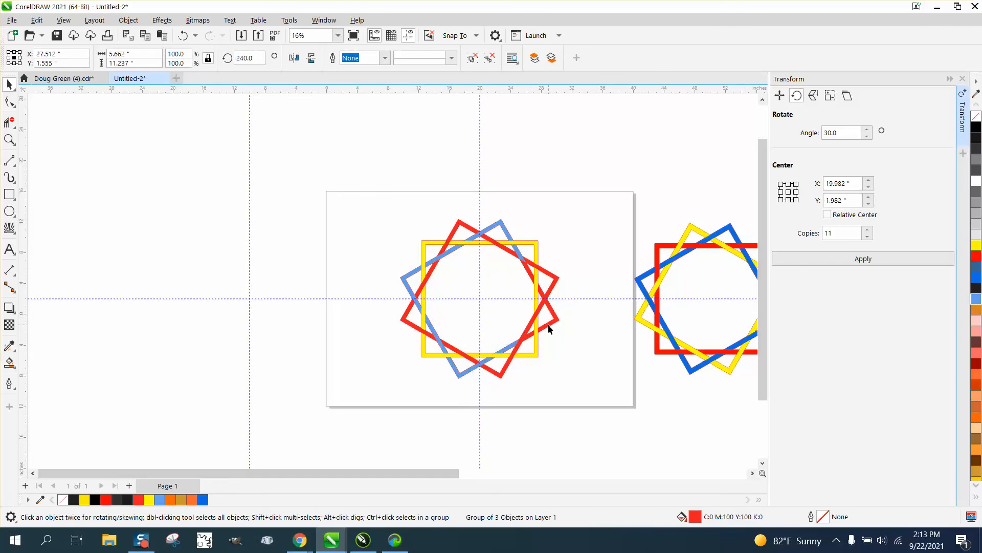
left_click(976, 301)
Remove the outlines from all objects in the star on the page
left_click_drag(358, 196, 581, 400)
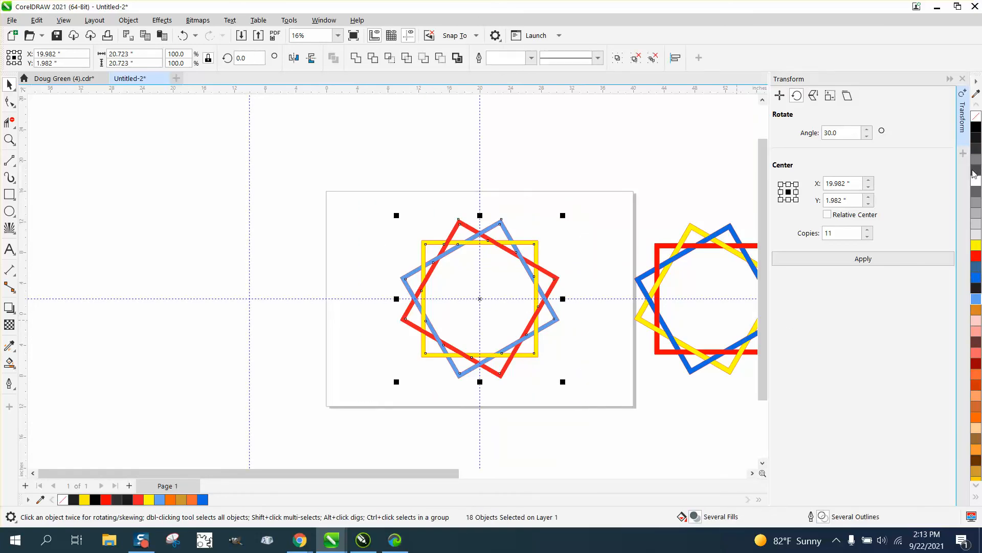
right_click(976, 118)
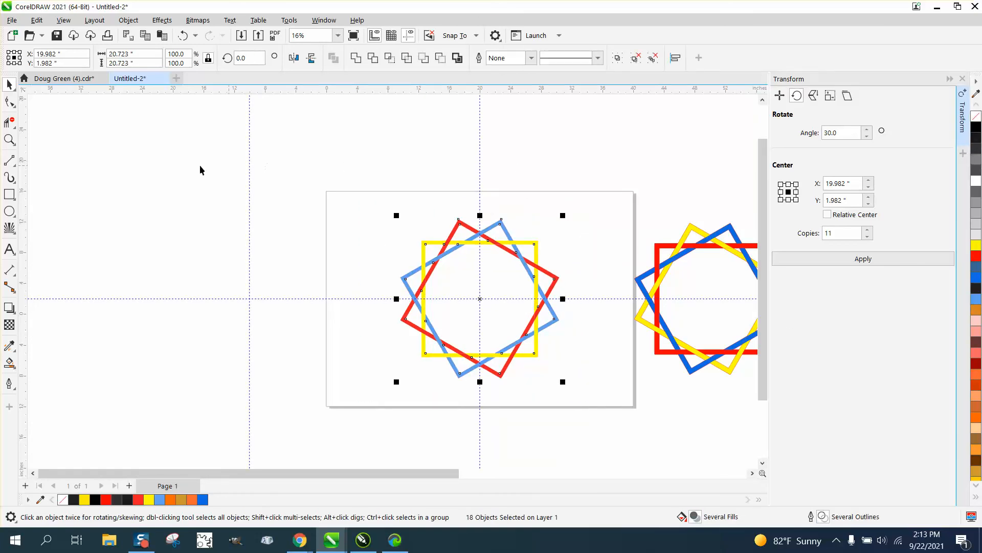
Examine the over-and-under crossings of the coloured star up close, and compare it with the reference star beside the page
left_click(15, 144)
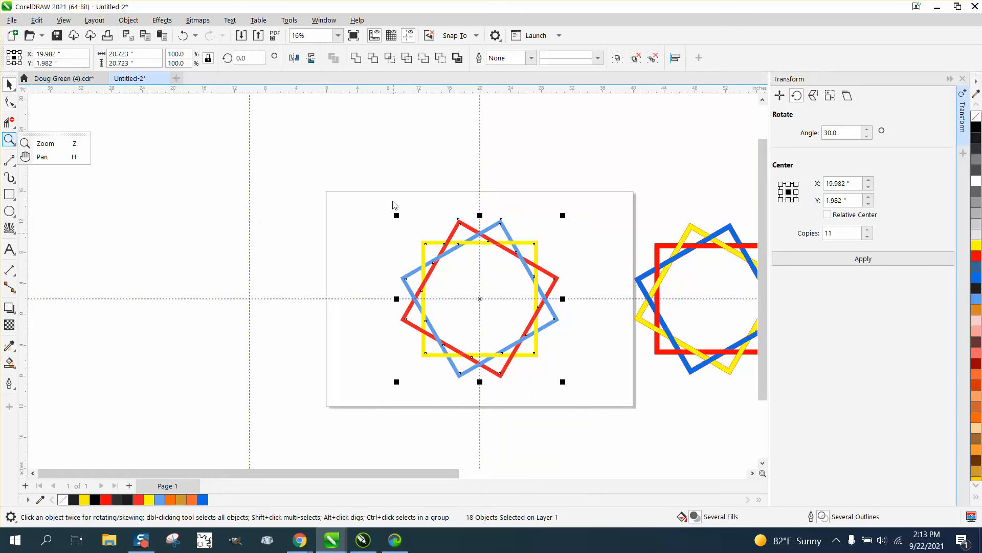
left_click(38, 143)
left_click_drag(393, 225, 503, 338)
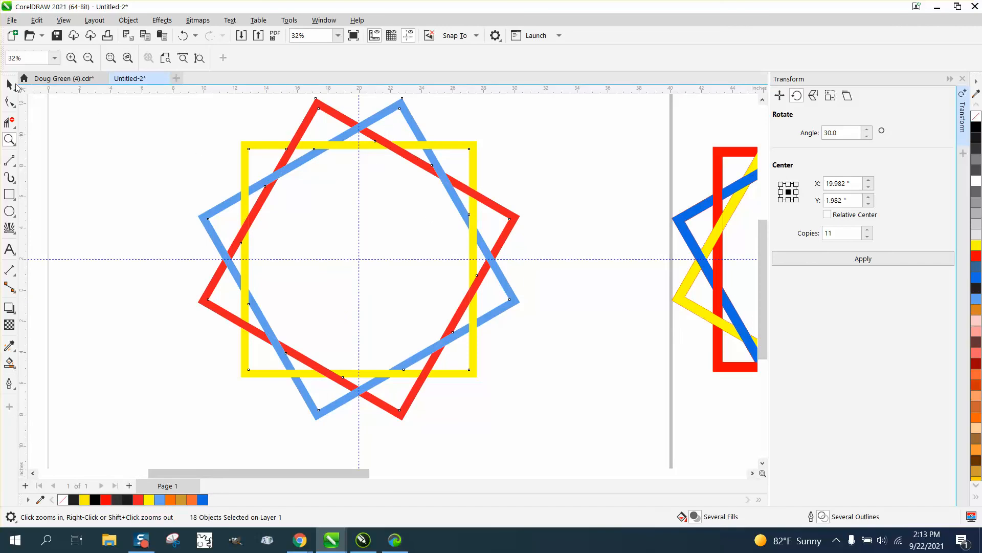
left_click(15, 85)
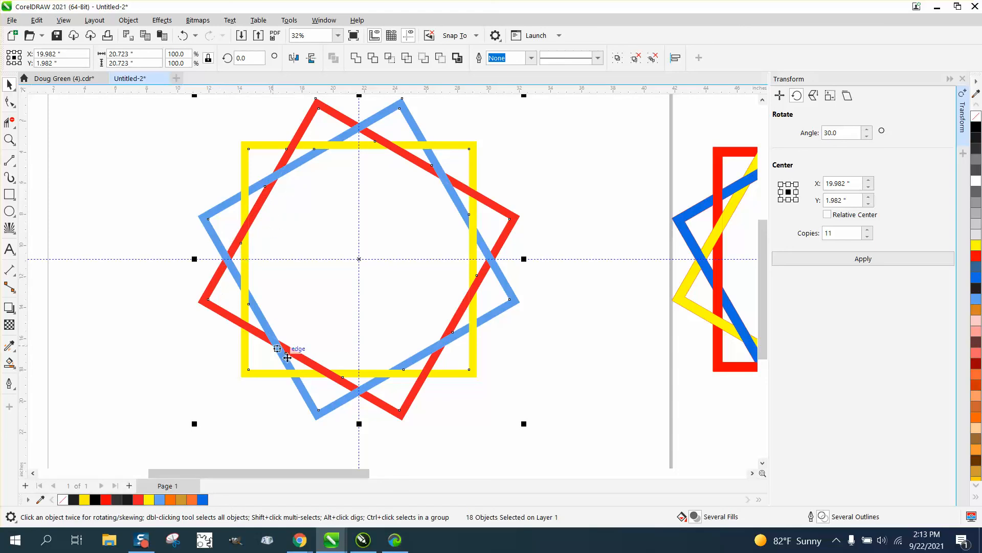
left_click(63, 124)
scroll(272, 275, "down", 1)
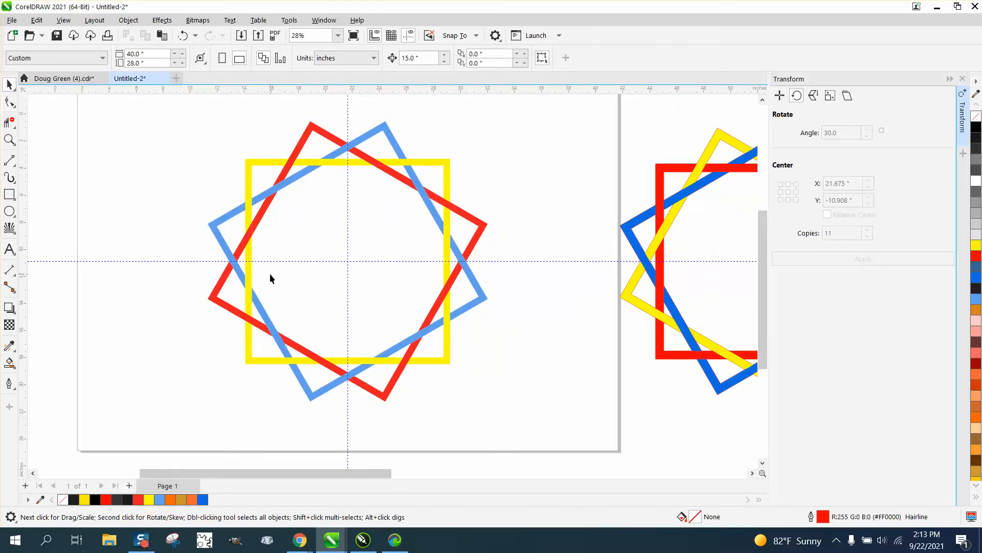
scroll(270, 276, "down", 1)
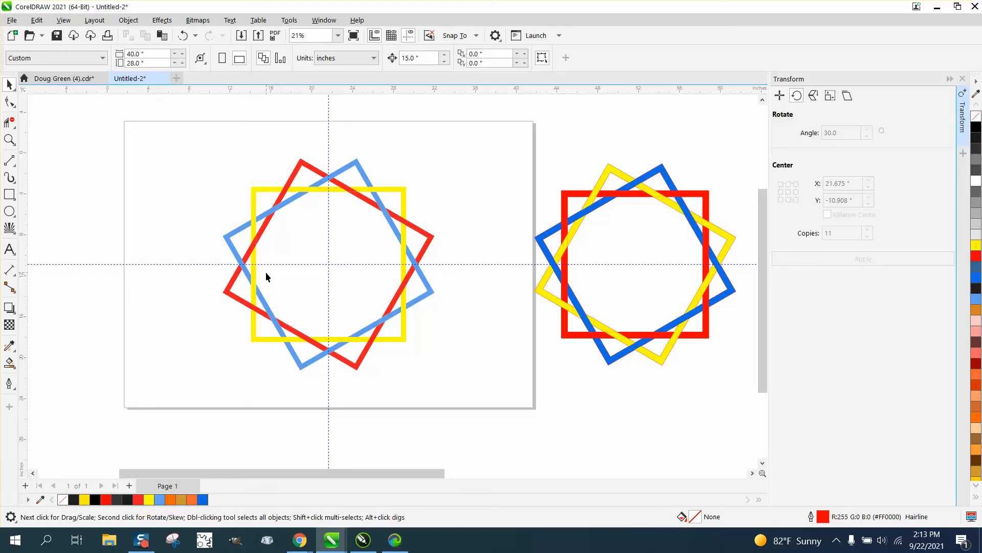